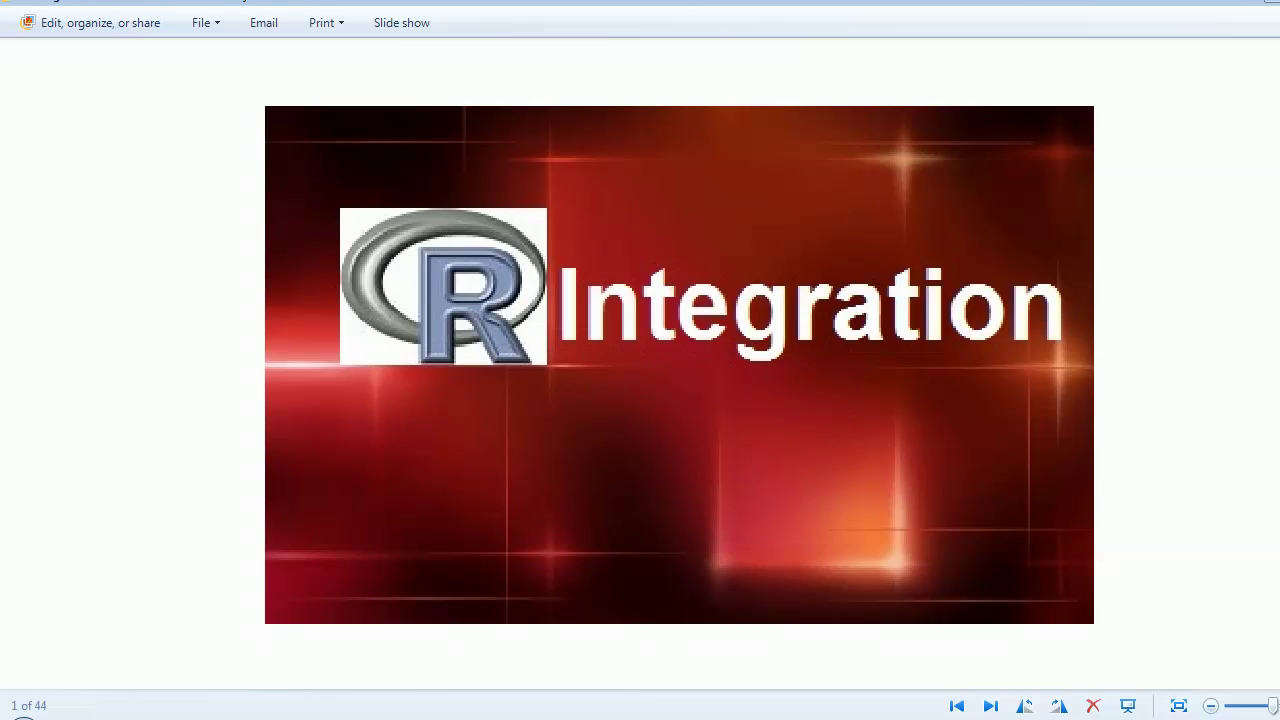
# Bring the Chrome window showing the CRAN homepage in front of the R Integration title slide.
pyautogui.click(308, 716)
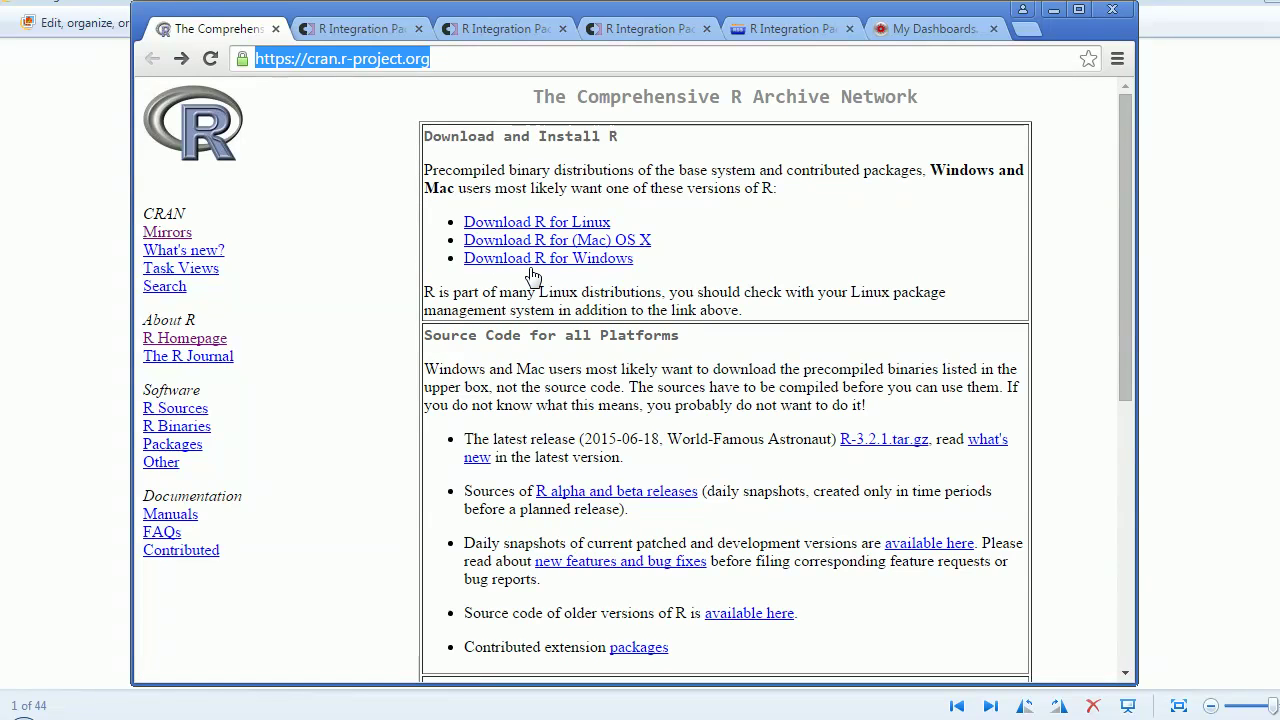
# Show the Downloads folder containing the R-3.2.1-win and RIntegrationPack installers.
pyautogui.click(77, 716)
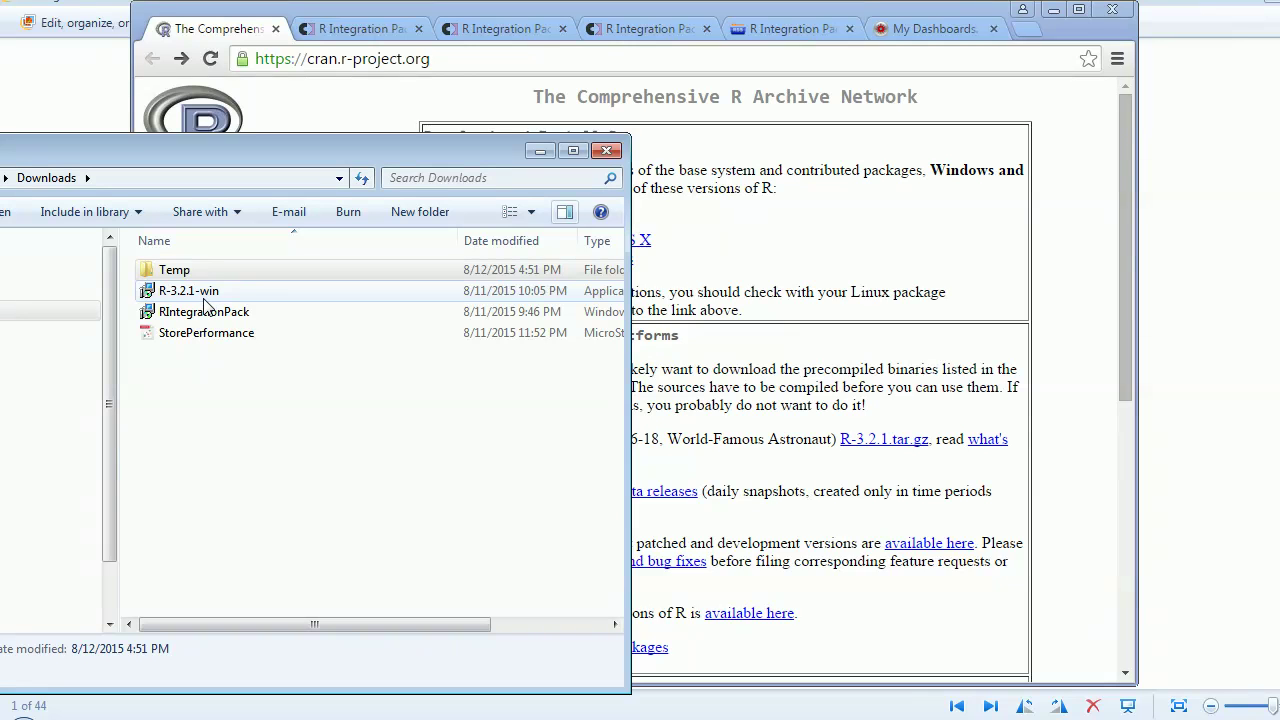
# Launch the R 3.2.1 RGui console, minimize it, and return to the CRAN homepage.
pyautogui.click(352, 716)
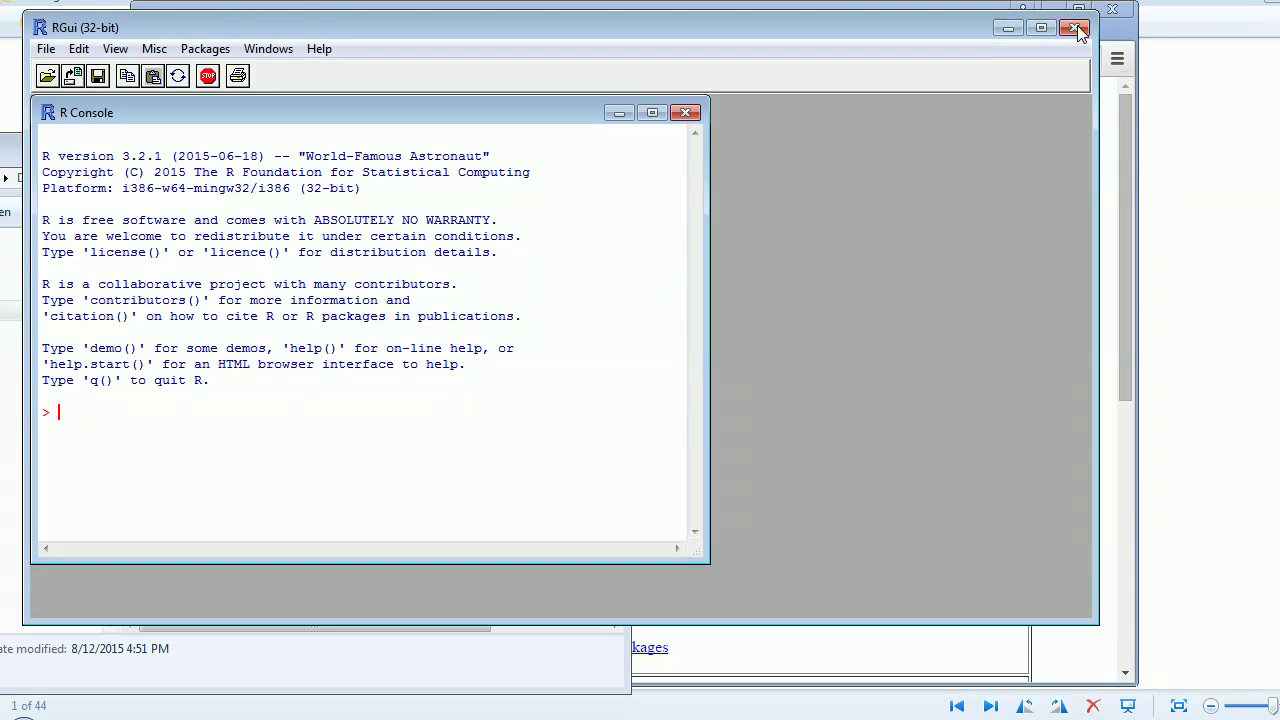
pyautogui.click(1007, 30)
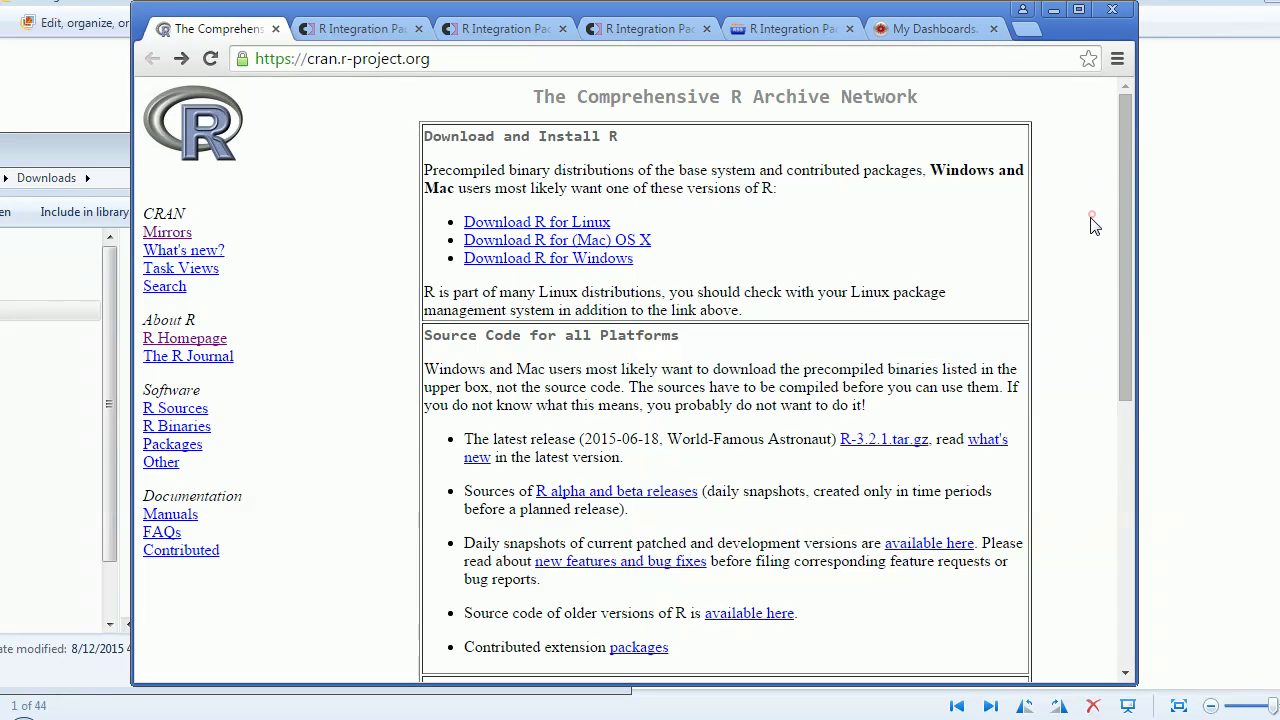
pyautogui.click(1093, 220)
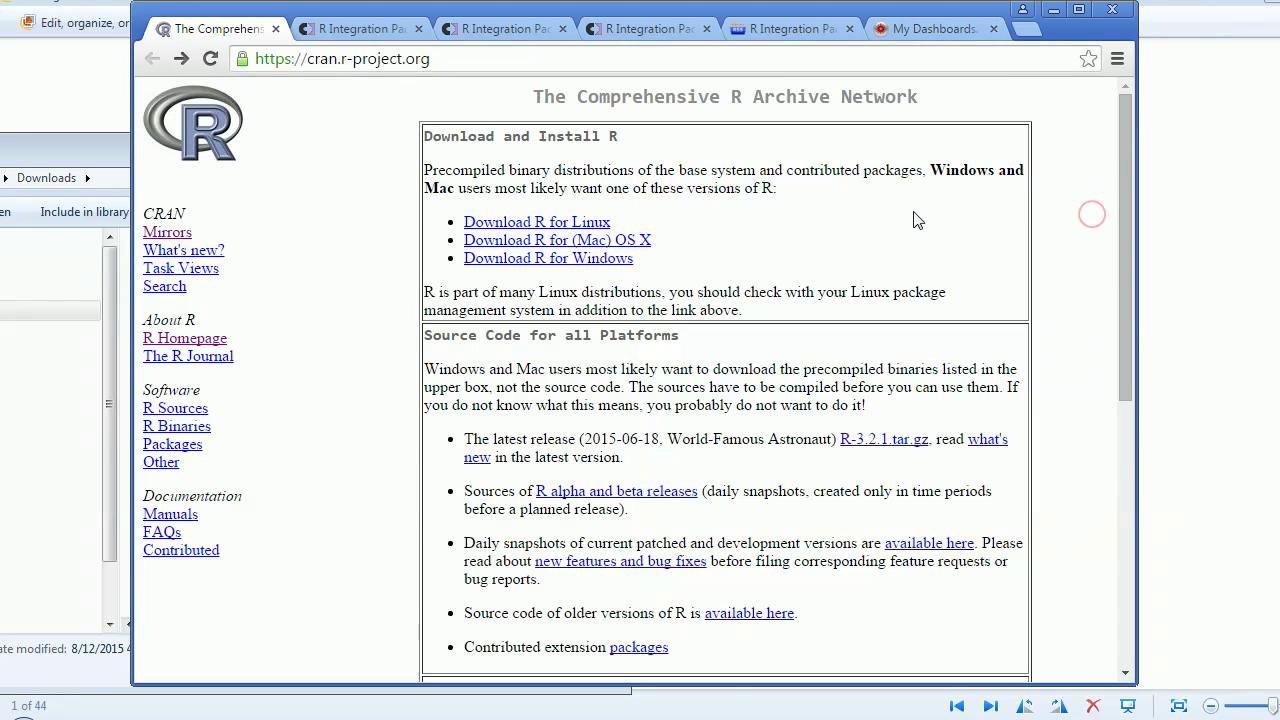
# Go to R Integration Pack downloads and scroll to the Windows, AIX, Linux, SunOS and Desktop installers.
pyautogui.click(341, 35)
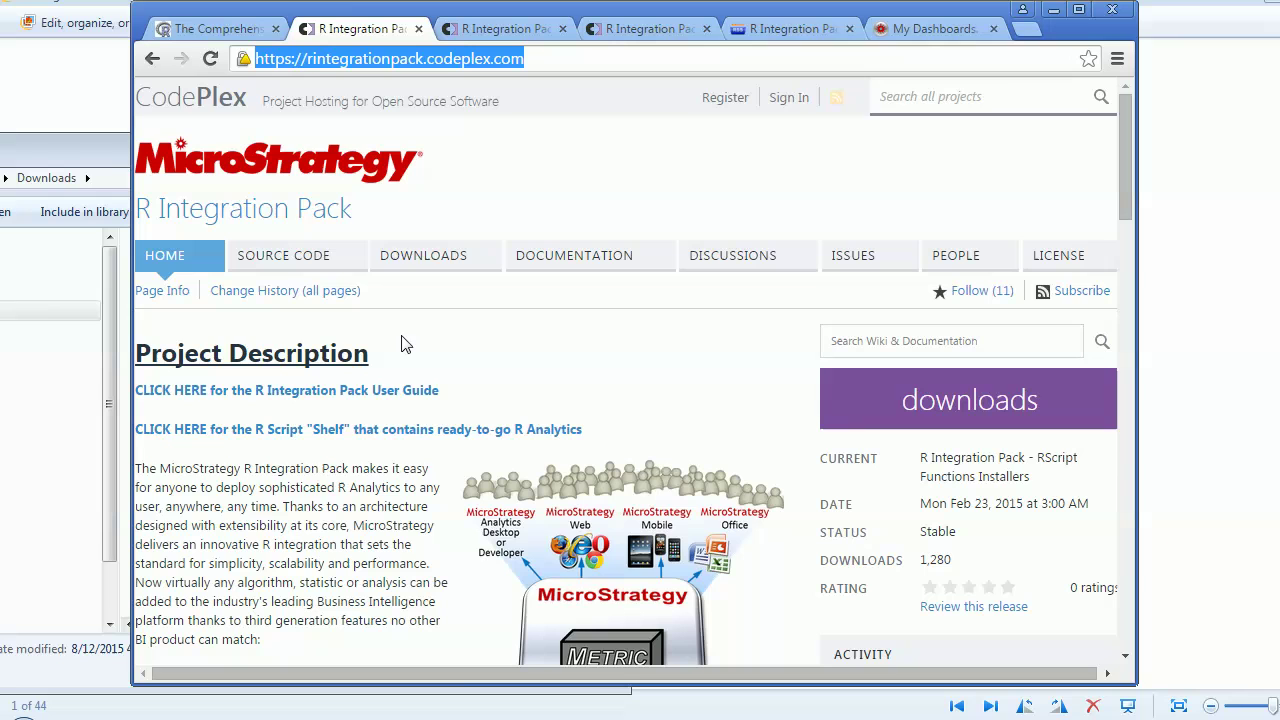
pyautogui.click(423, 268)
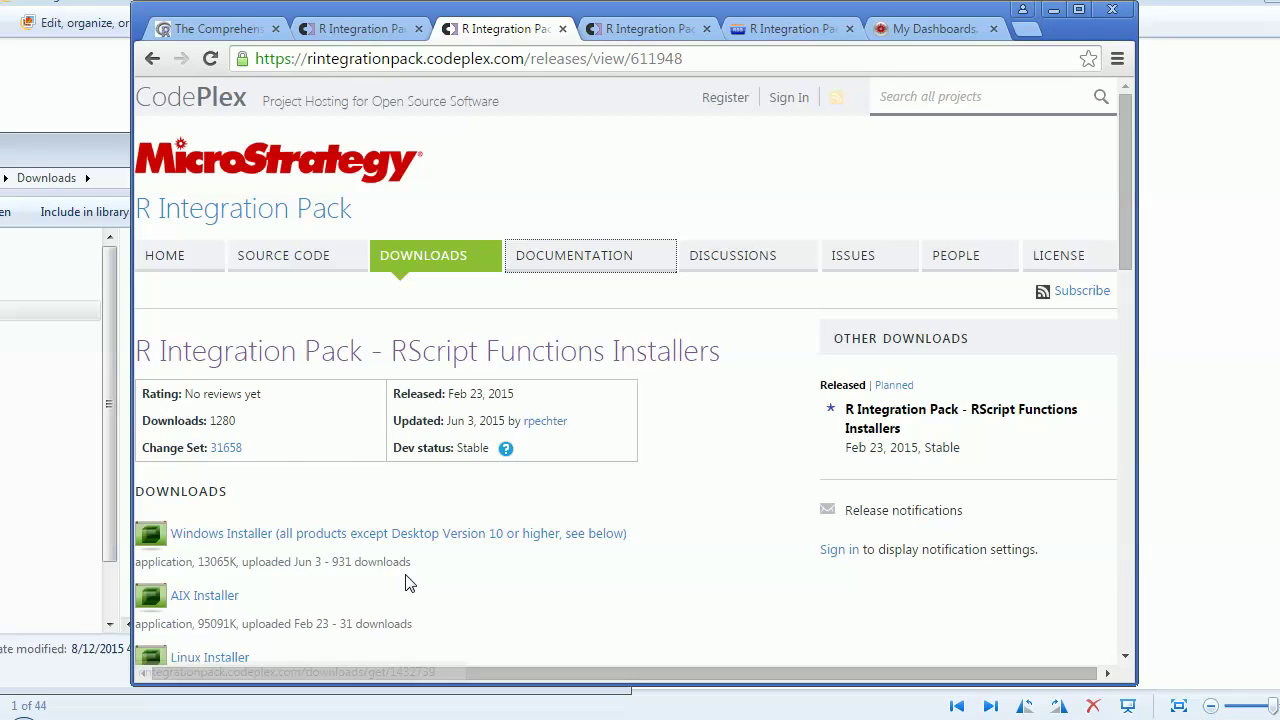
pyautogui.scroll(-2, 406, 585)
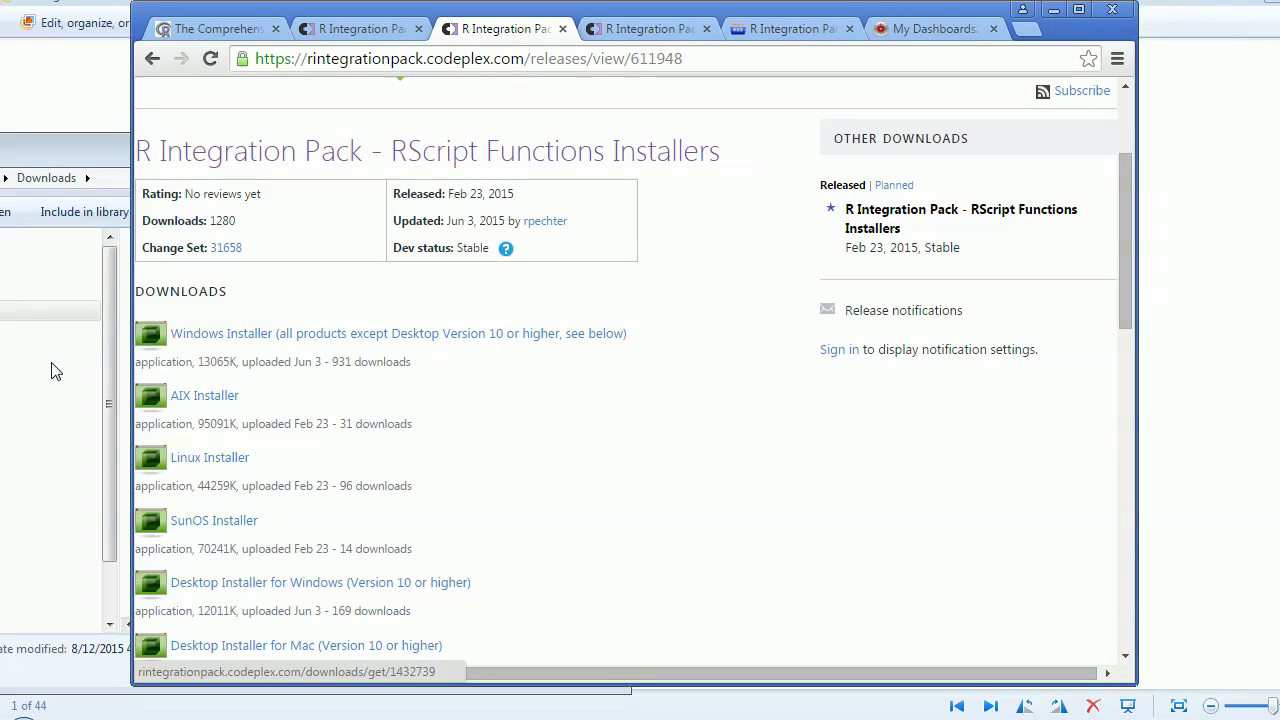
# Select the downloaded RIntegrationPack installer in Downloads to see its 12.7 MB size.
pyautogui.click(113, 503)
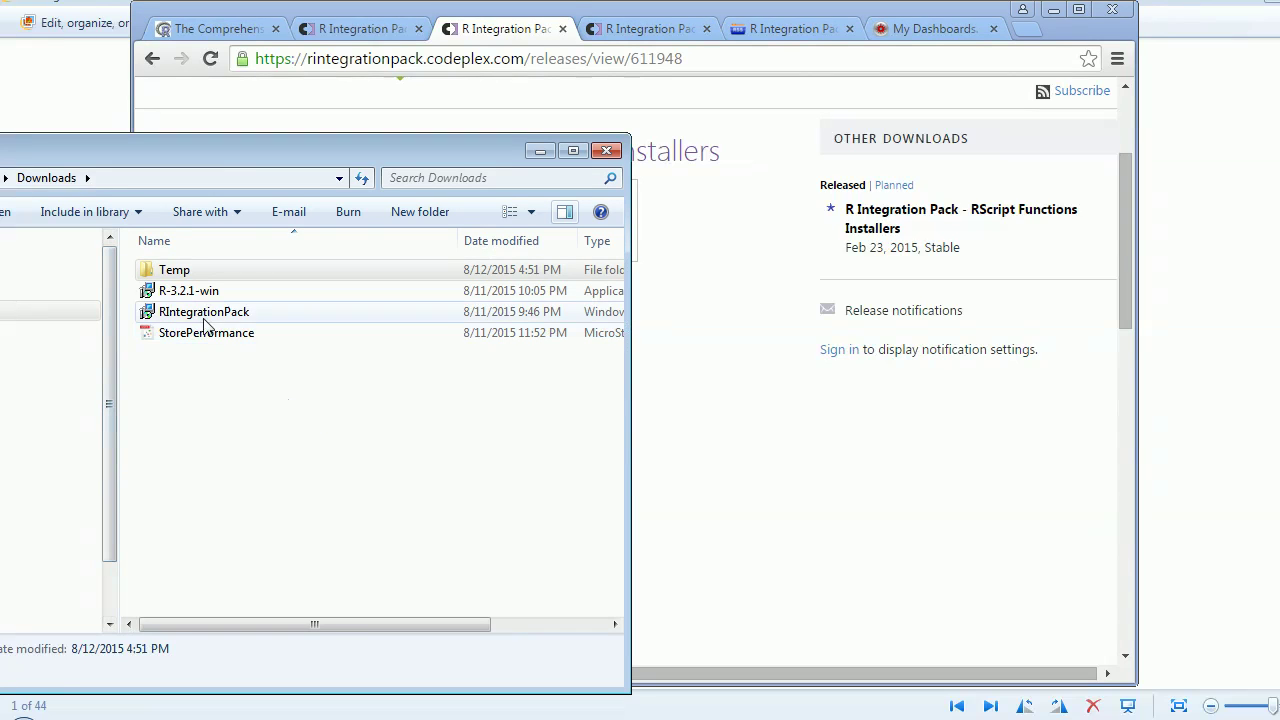
pyautogui.click(180, 313)
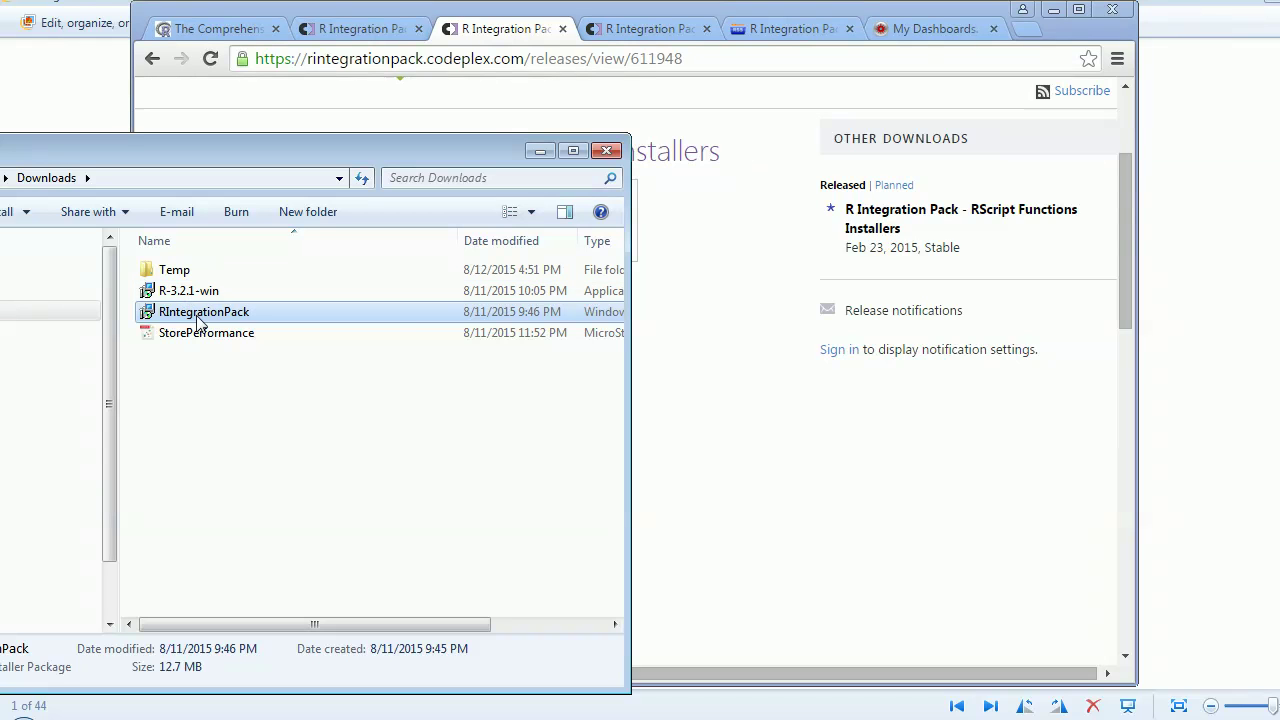
pyautogui.moveTo(199, 322)
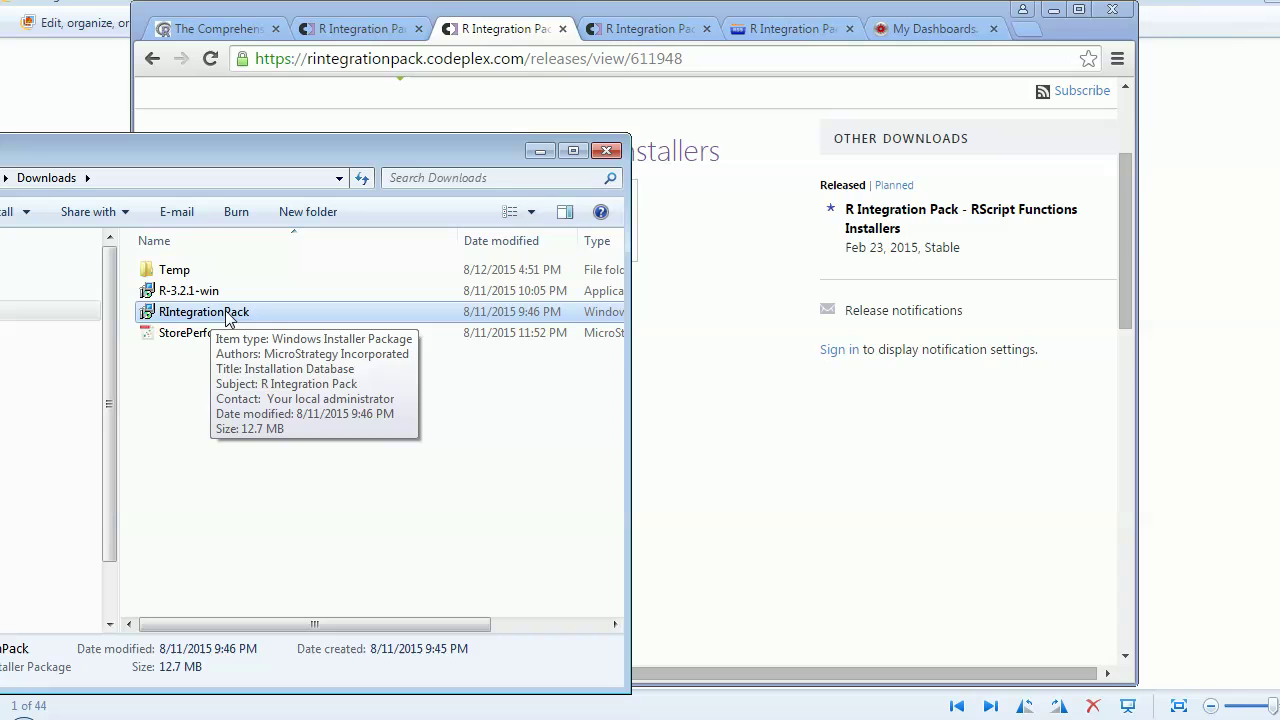
# Switch to the R Scripts Shelf wiki page and scroll through its analytics list.
pyautogui.click(641, 32)
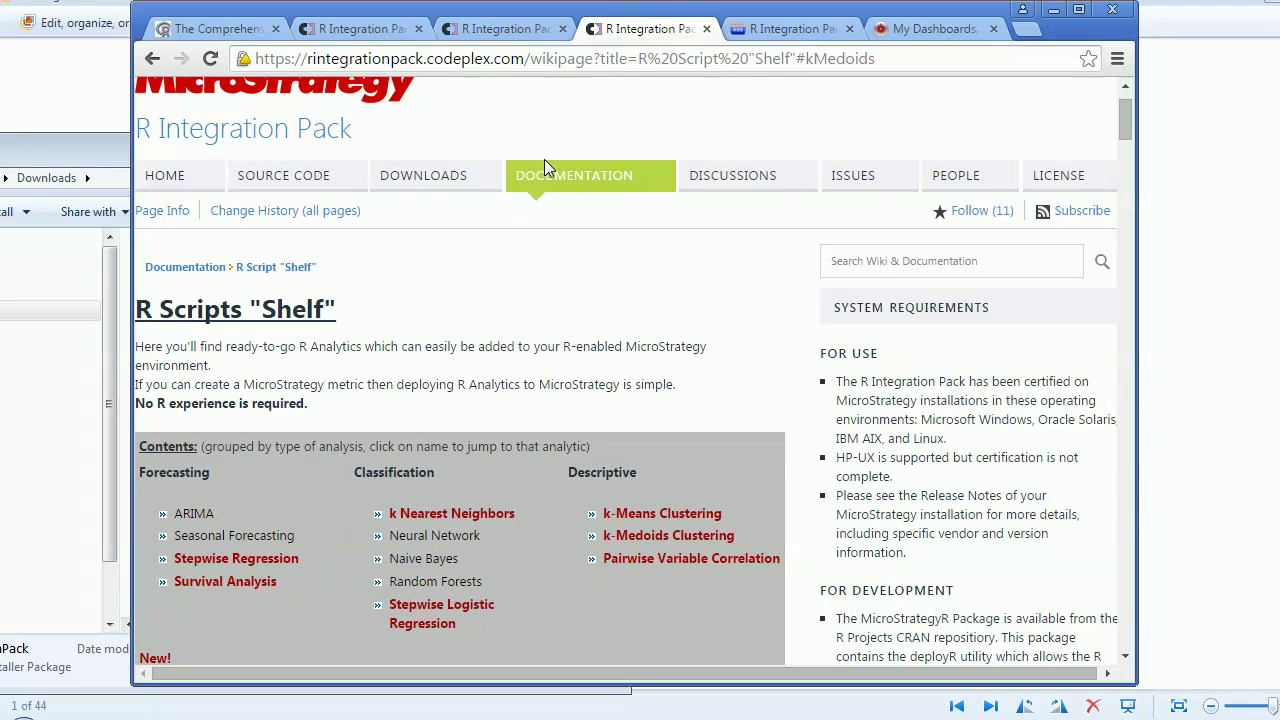
pyautogui.scroll(-2, 506, 446)
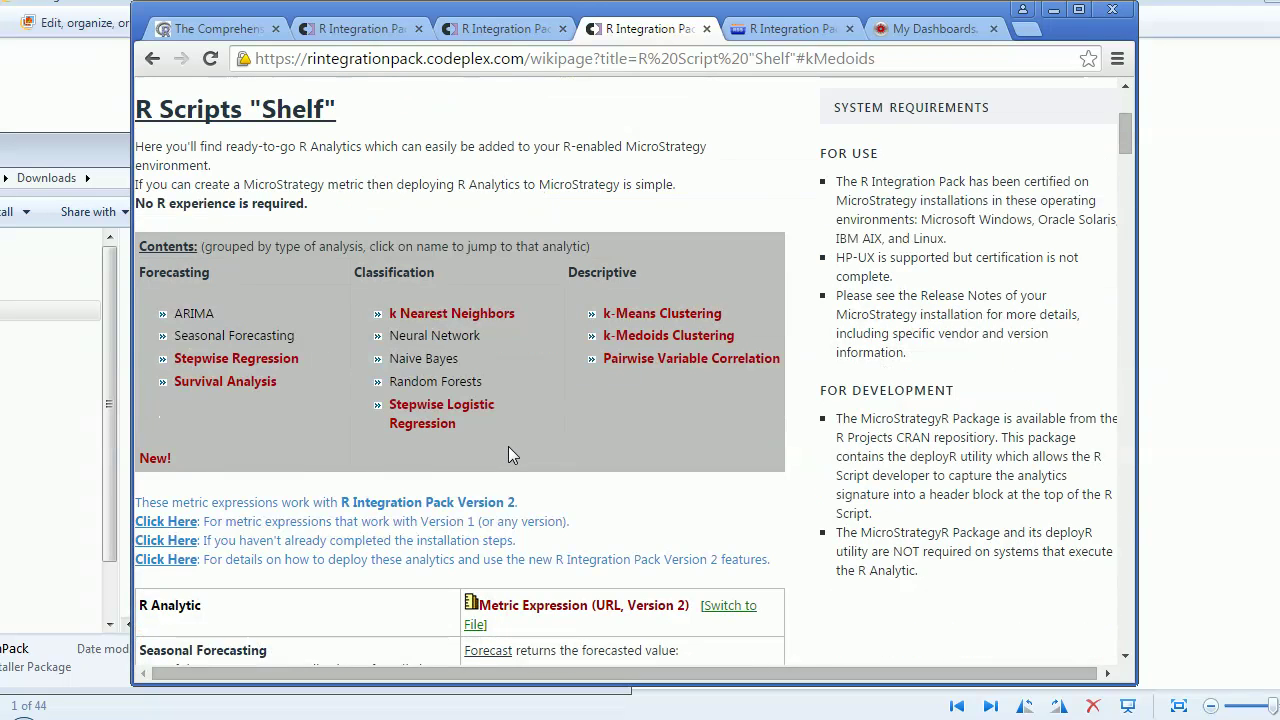
pyautogui.scroll(-1, 508, 447)
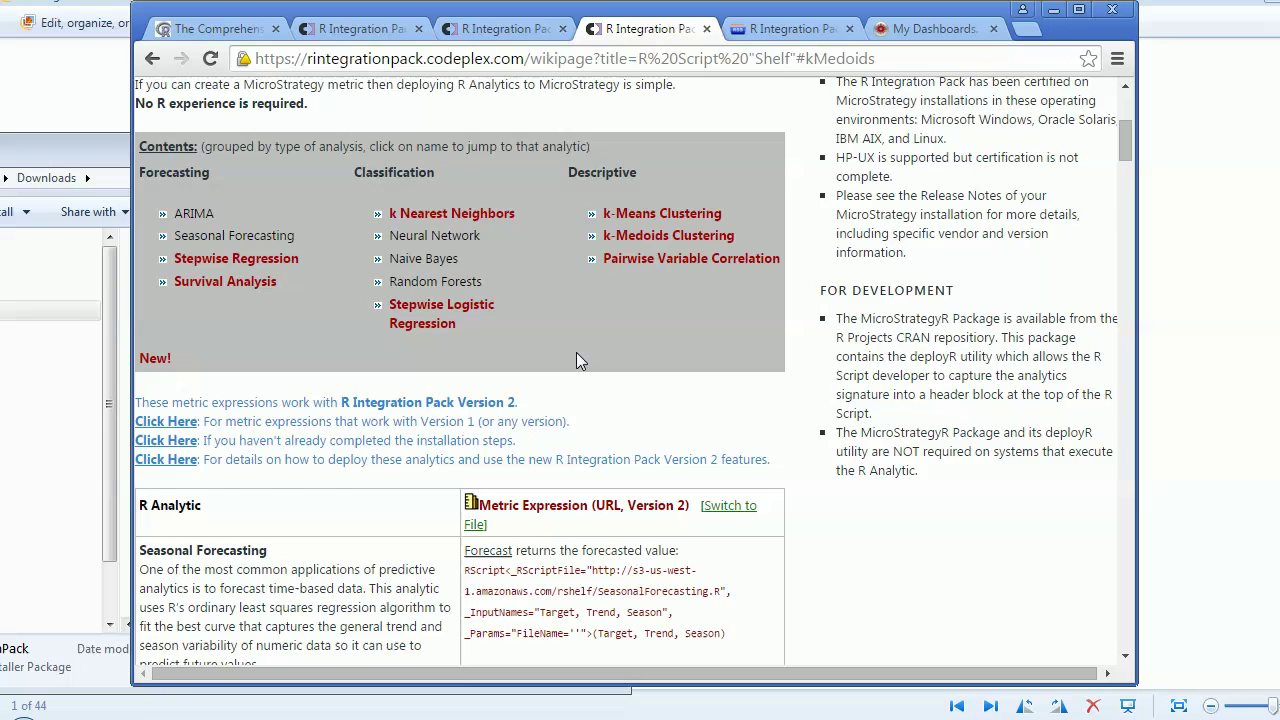
pyautogui.scroll(-1, 576, 352)
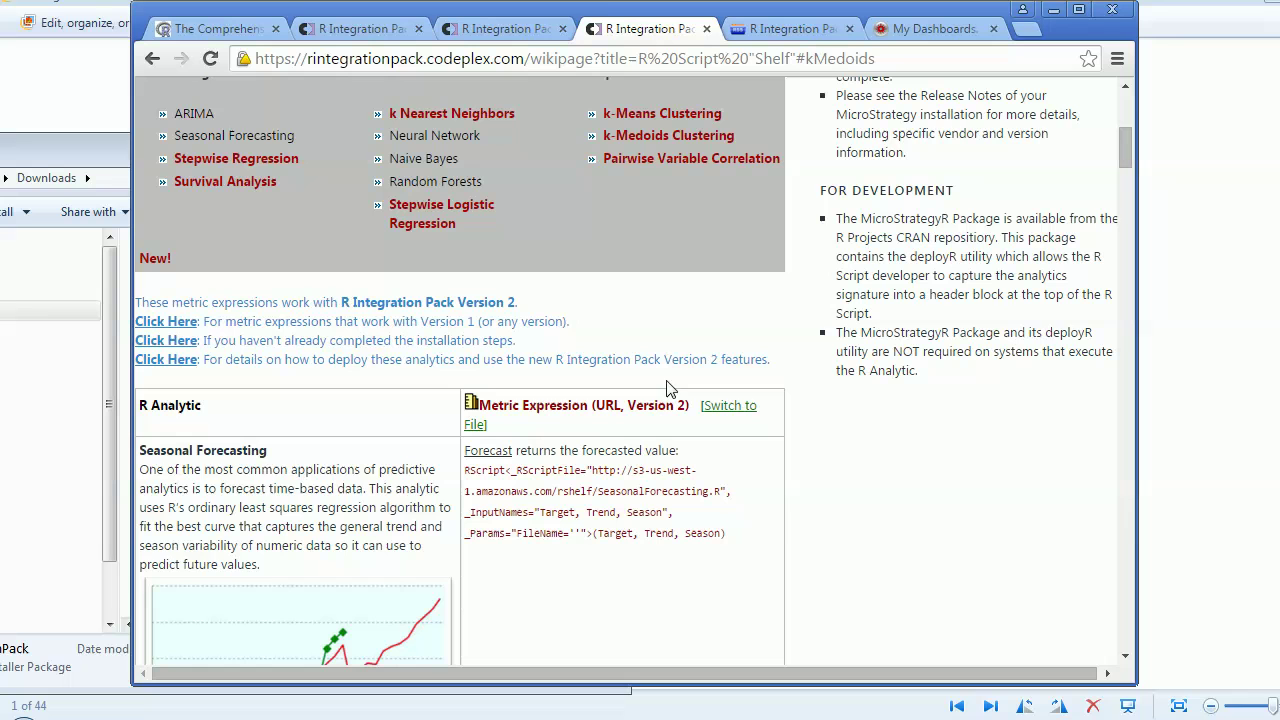
# Show the file-based metric expressions, find the k-Medoids Clustering row, then return to RGui.
pyautogui.click(749, 407)
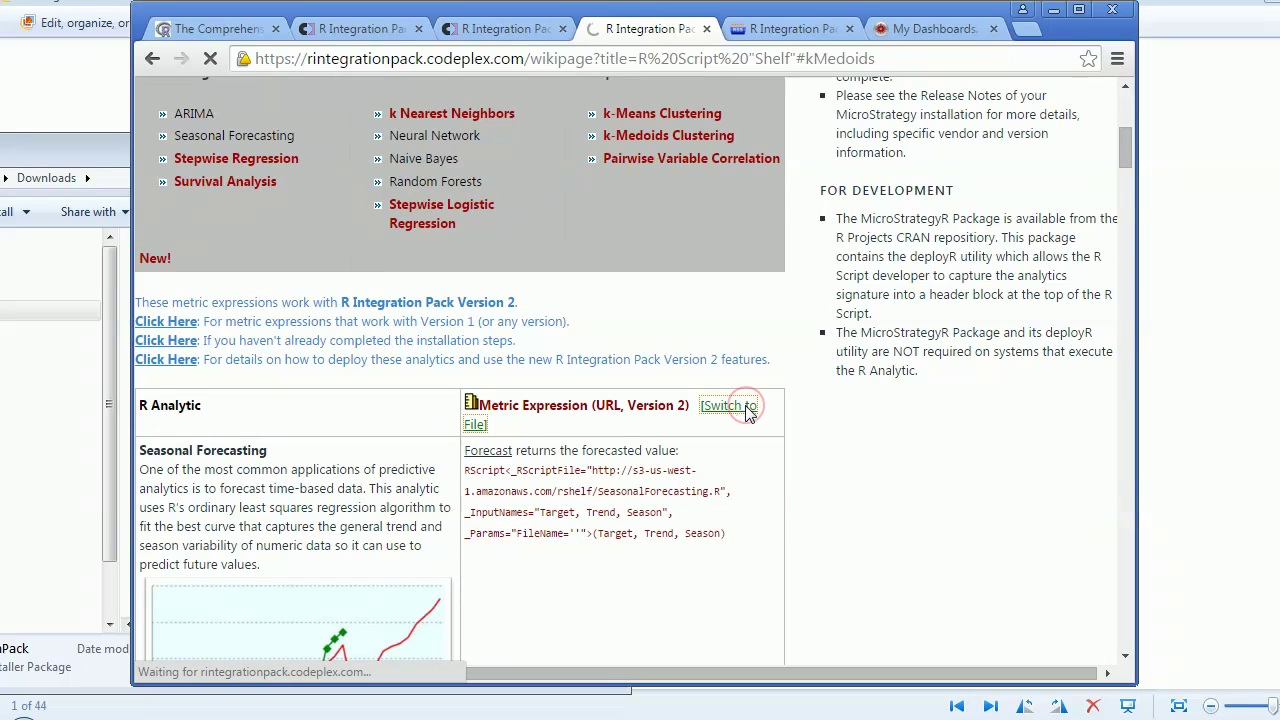
pyautogui.scroll(-1, 767, 512)
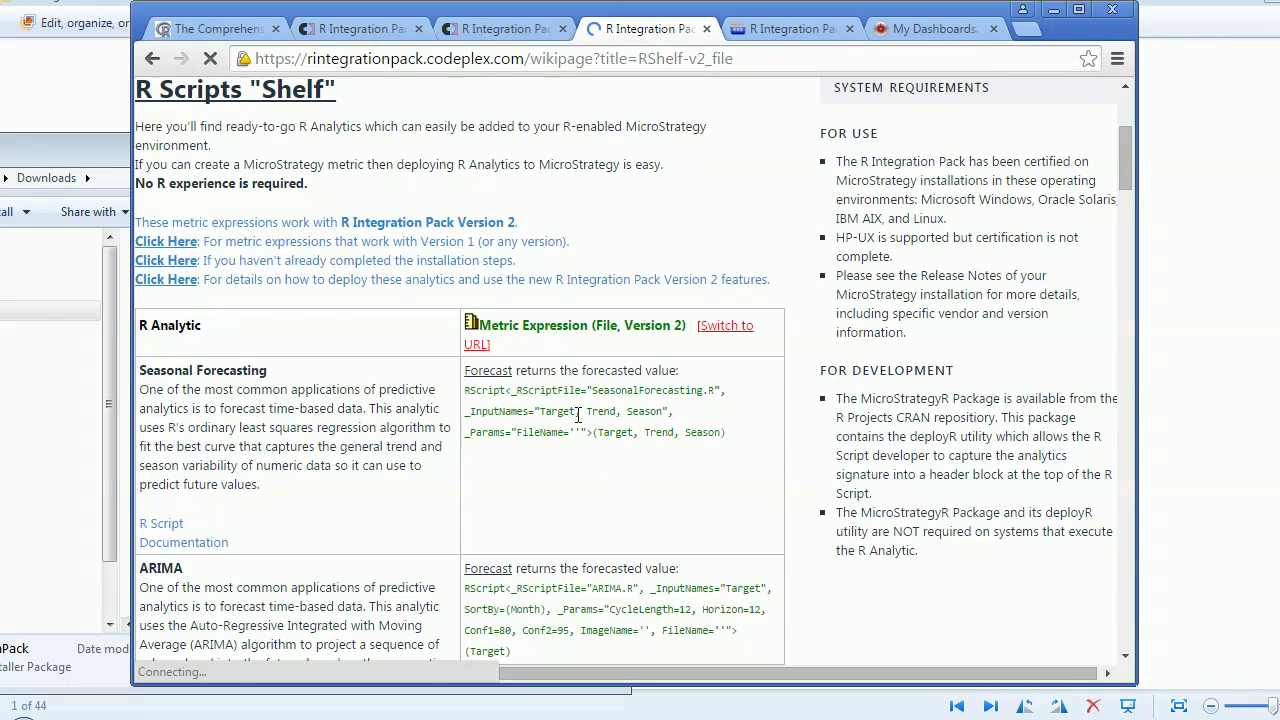
pyautogui.scroll(-1, 566, 408)
pyautogui.scroll(-4, 570, 330)
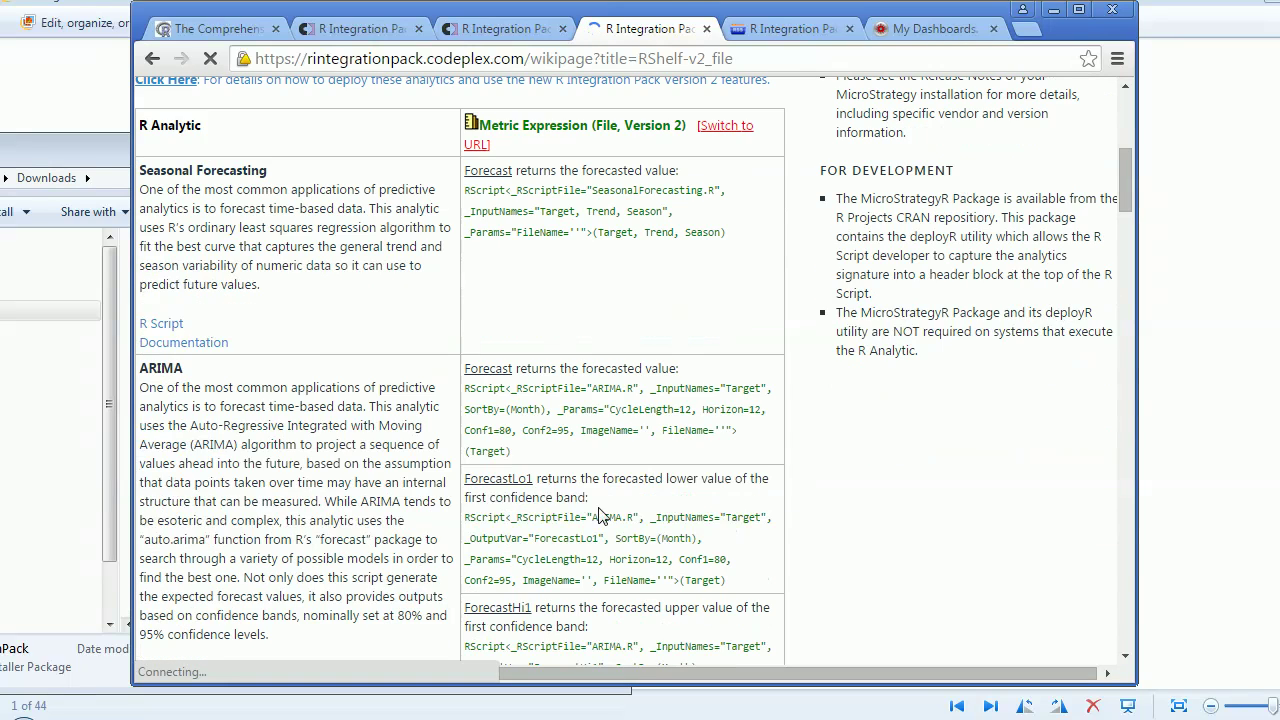
pyautogui.scroll(-5, 600, 503)
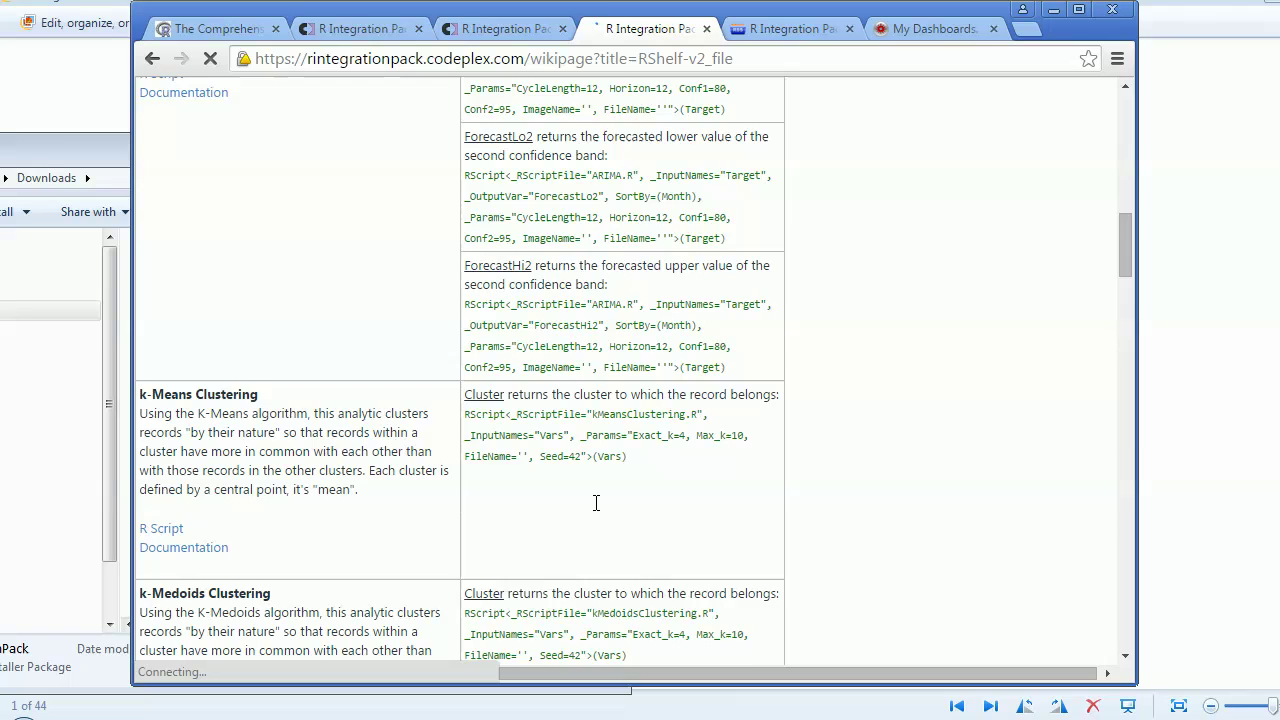
pyautogui.scroll(-1, 593, 500)
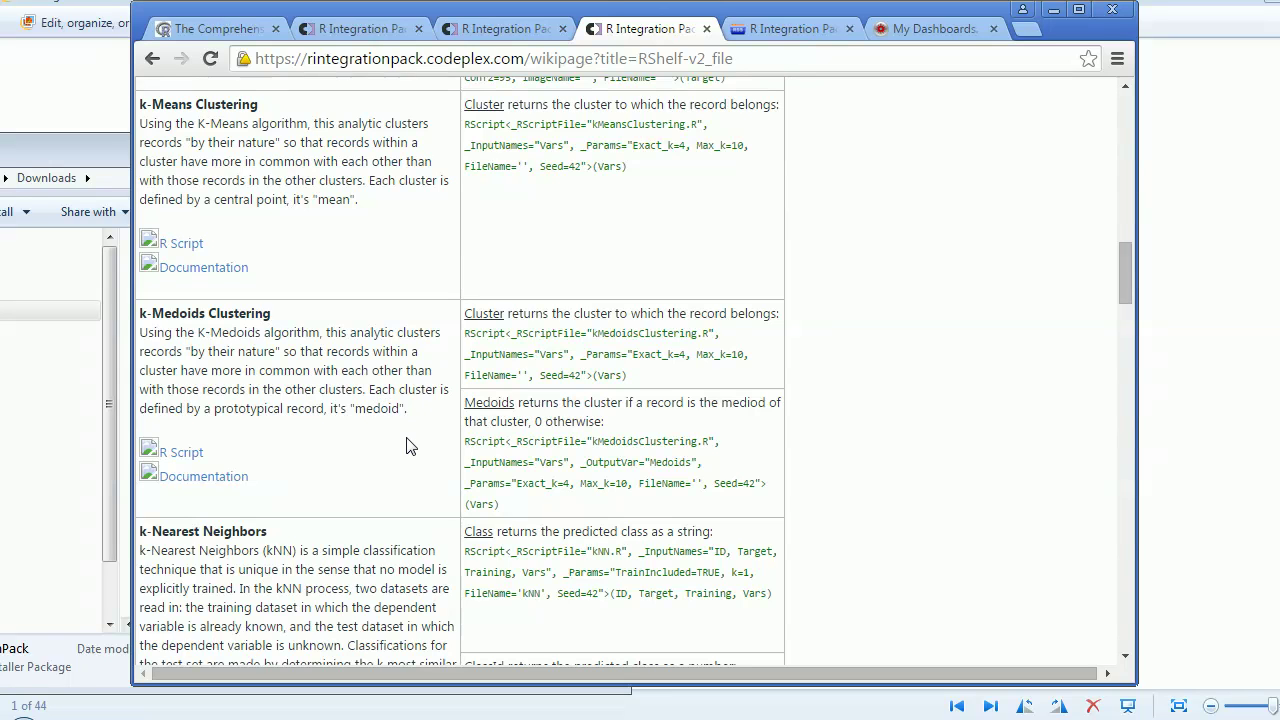
pyautogui.click(389, 712)
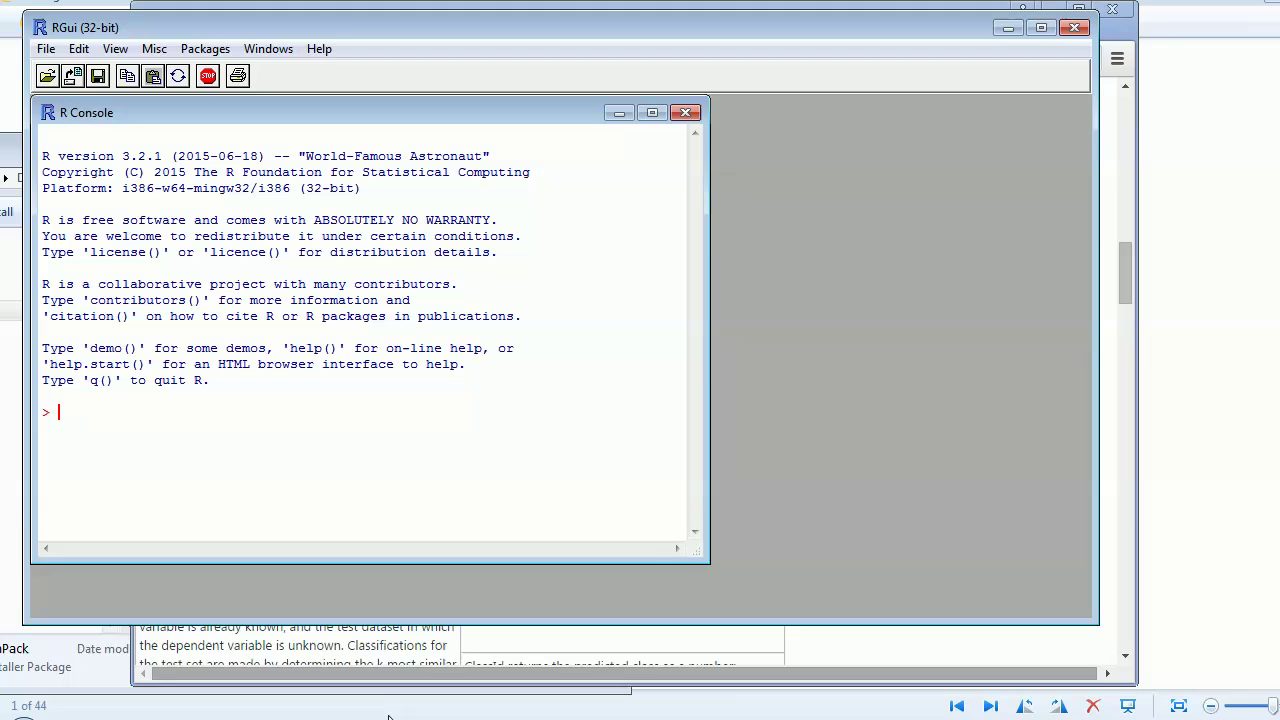
# In the Notepad notes, select the install.packages("MicroStrategyR") line.
pyautogui.click(376, 713)
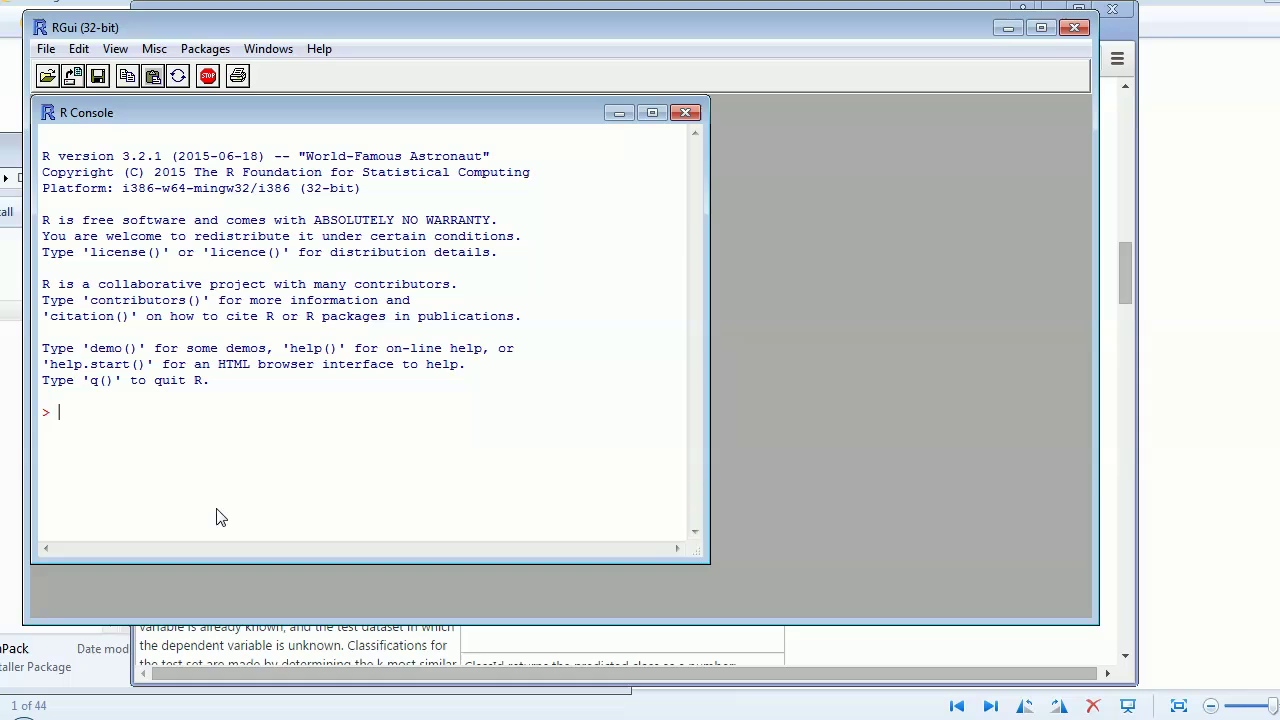
pyautogui.click(280, 683)
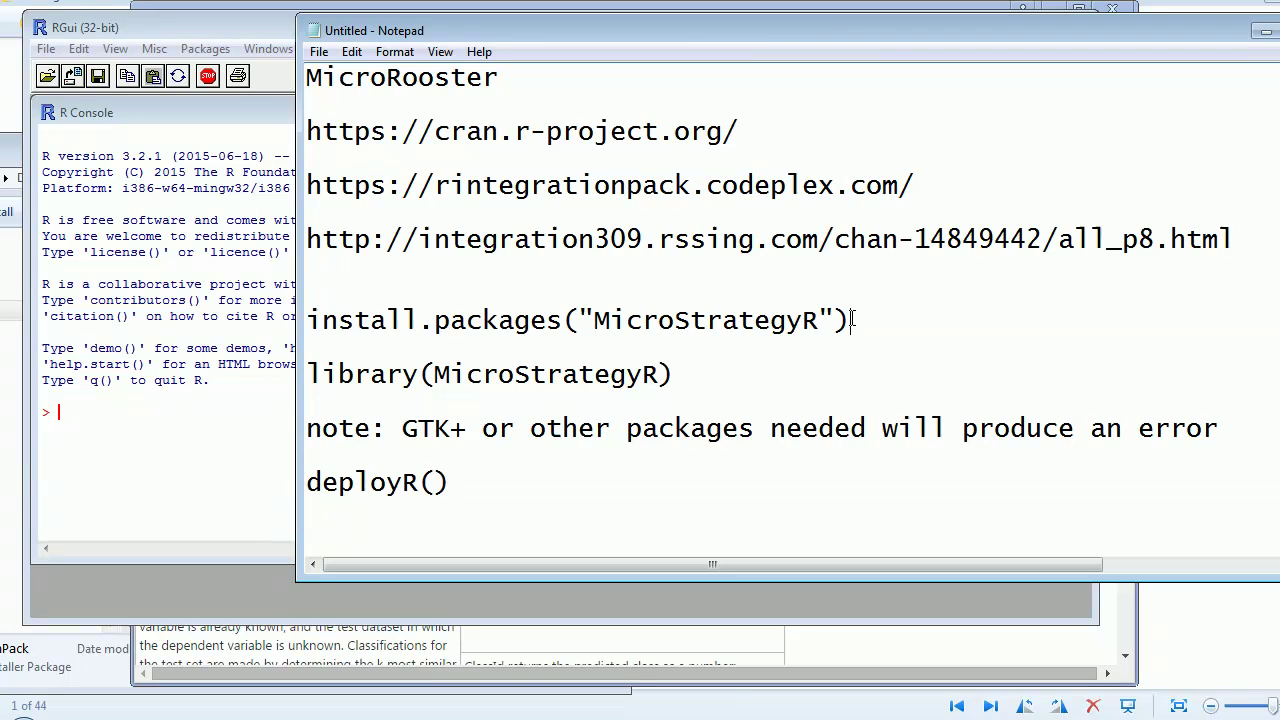
pyautogui.moveTo(852, 320); pyautogui.dragTo(304, 321)
pyautogui.hotkey('ctrl', 'c')
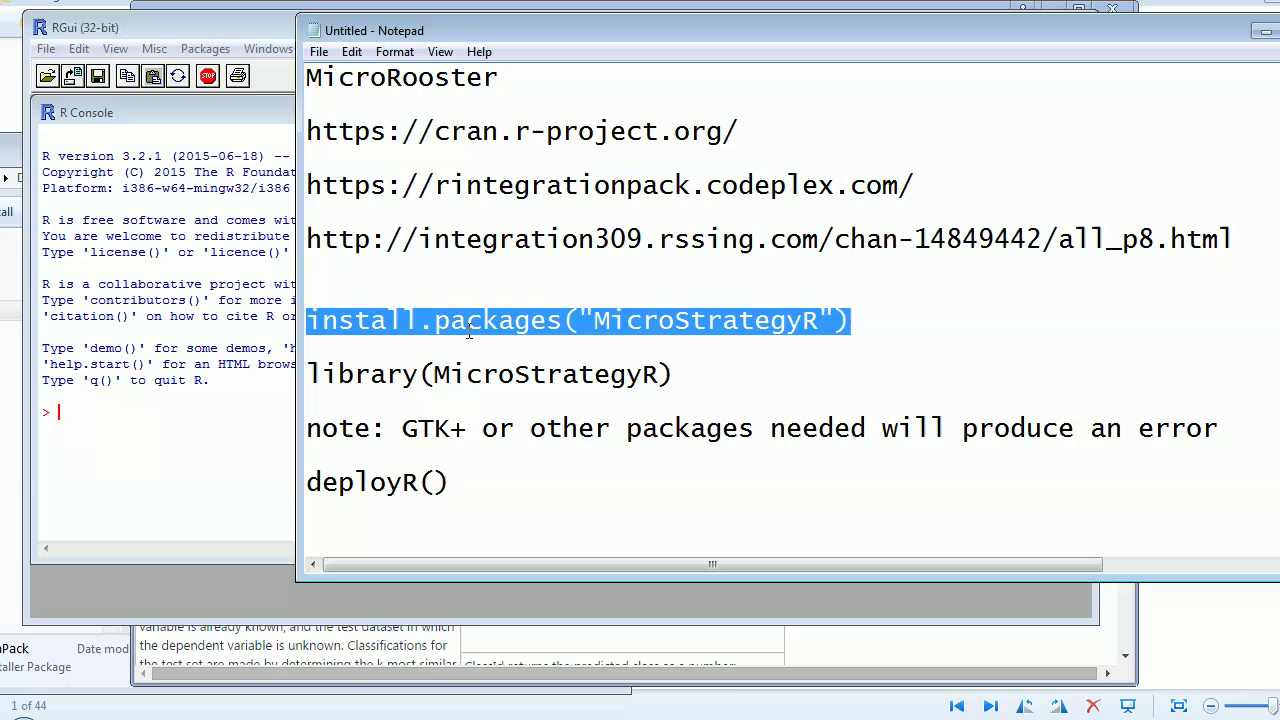
# Paste install.packages("MicroStrategyR") into the R console and run it.
pyautogui.click(163, 414)
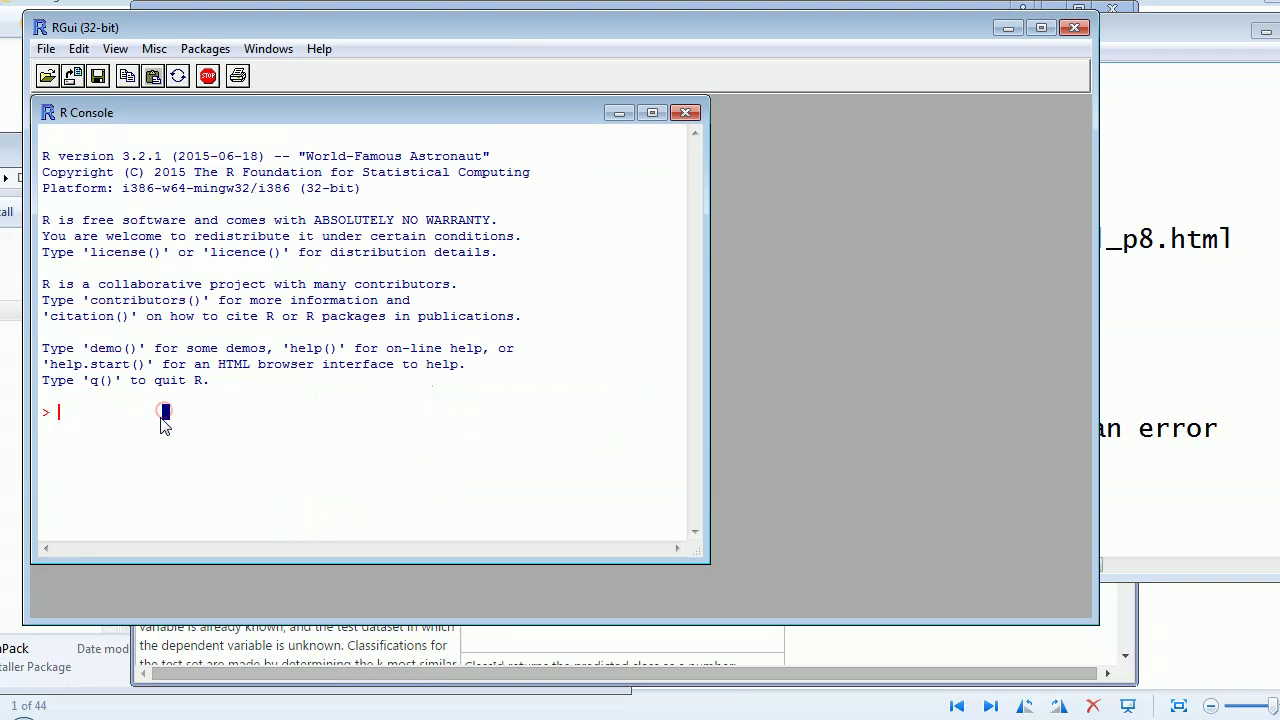
pyautogui.hotkey('ctrl', 'v')
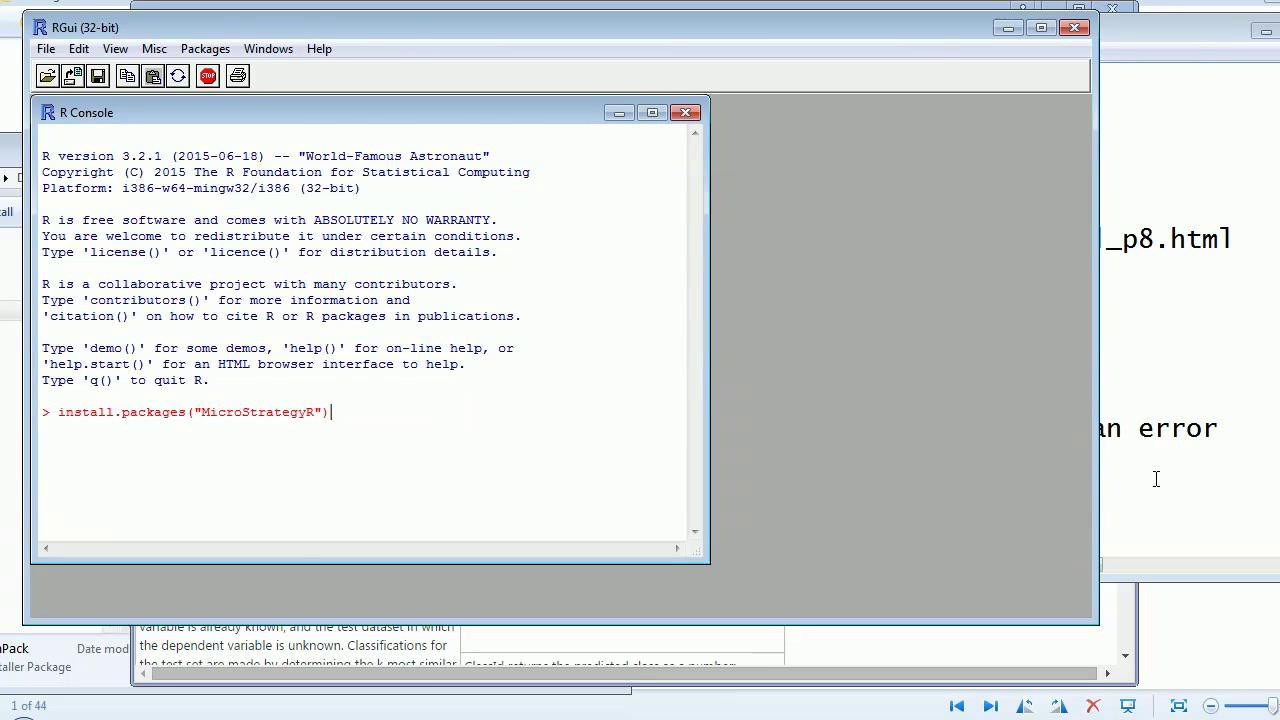
pyautogui.click(1213, 464)
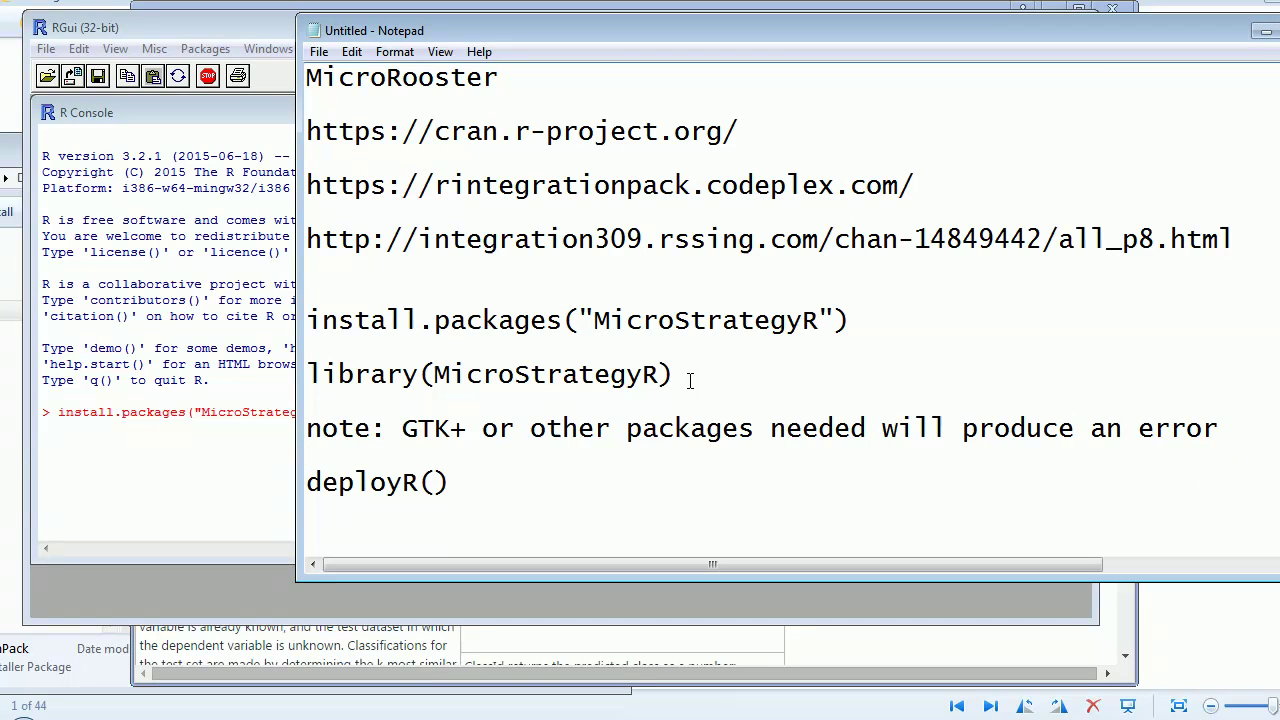
pyautogui.moveTo(690, 380); pyautogui.dragTo(306, 376)
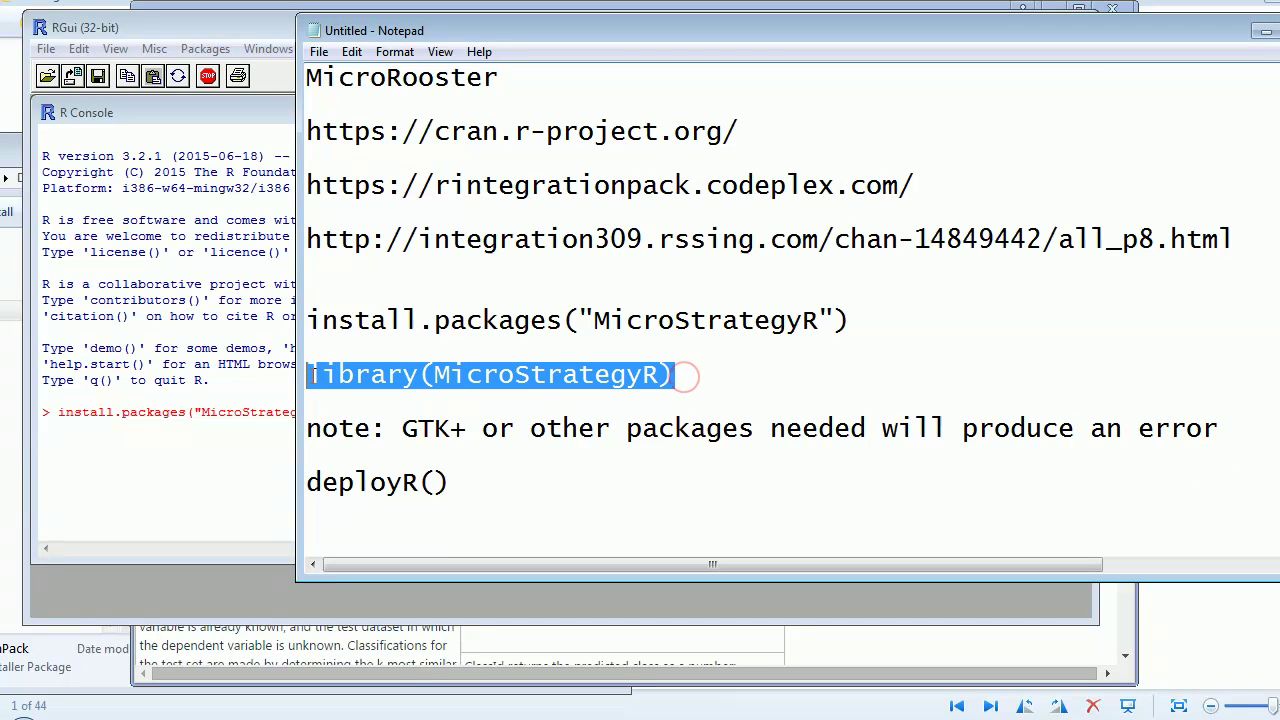
pyautogui.click(151, 459)
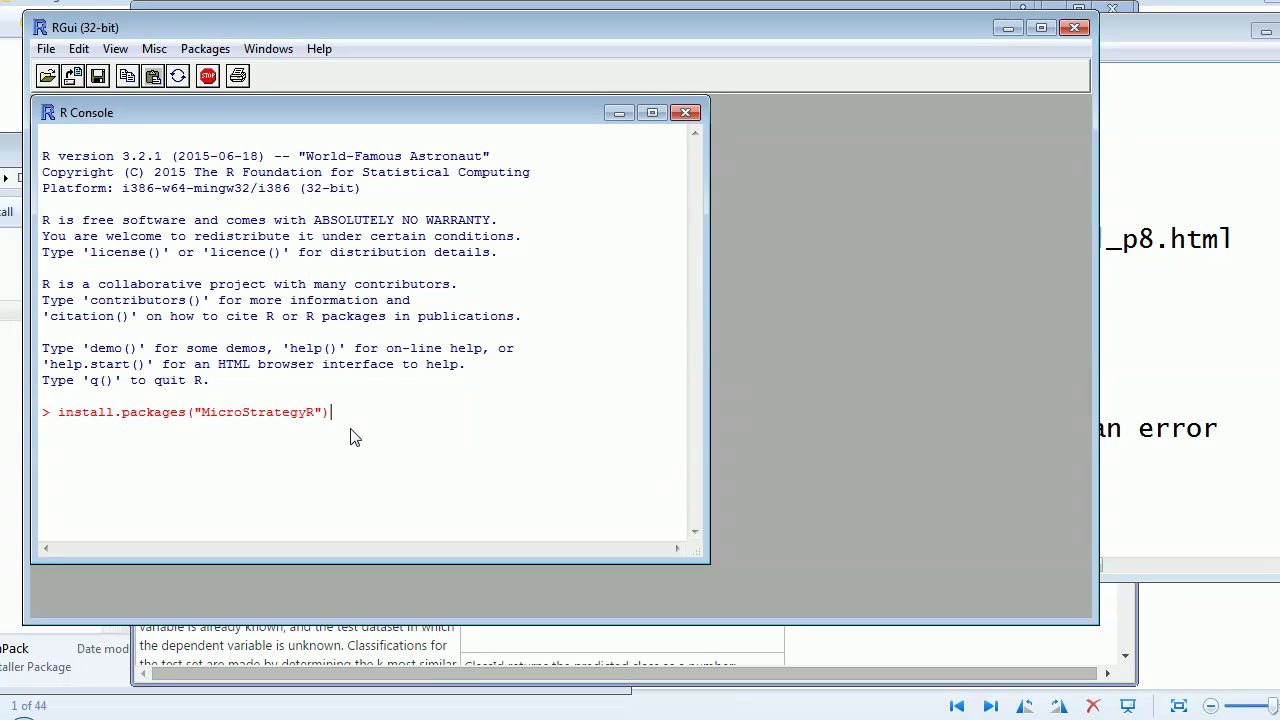
pyautogui.press('Return')
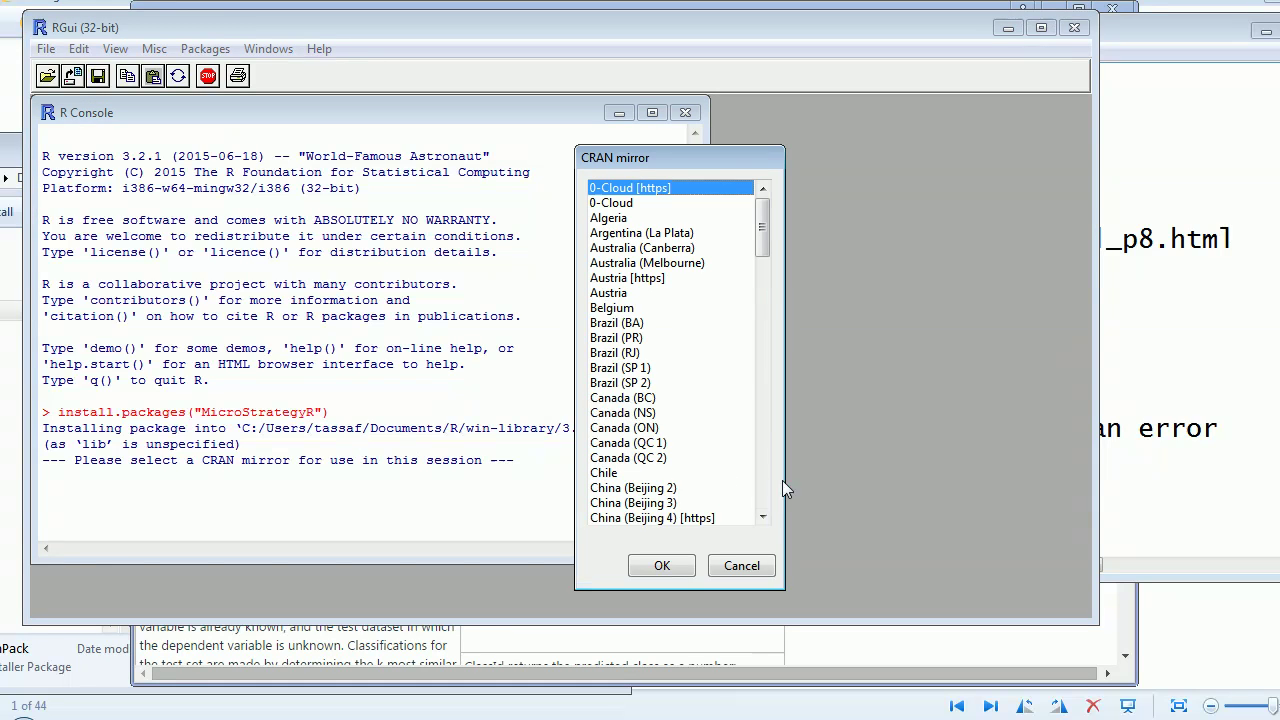
# Cancel the CRAN mirror choice and load the package with library(MicroStrategyR).
pyautogui.click(741, 580)
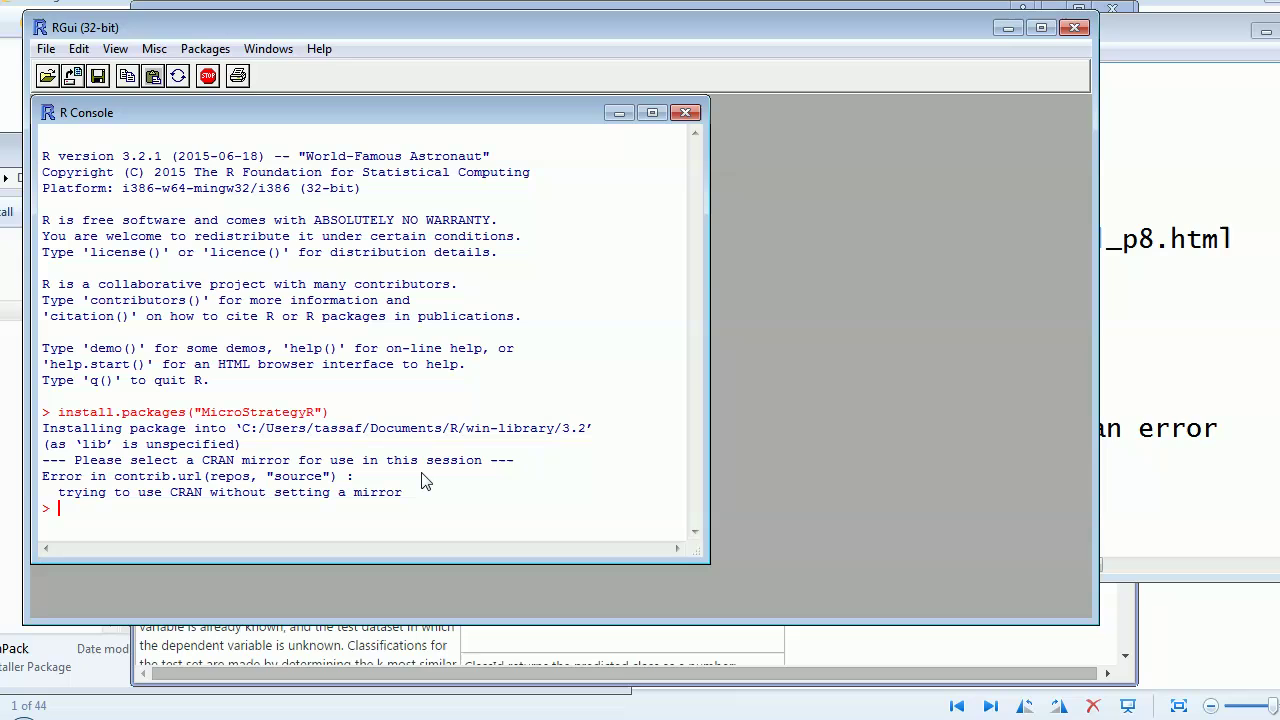
pyautogui.write('library(MicroStrategyR)')
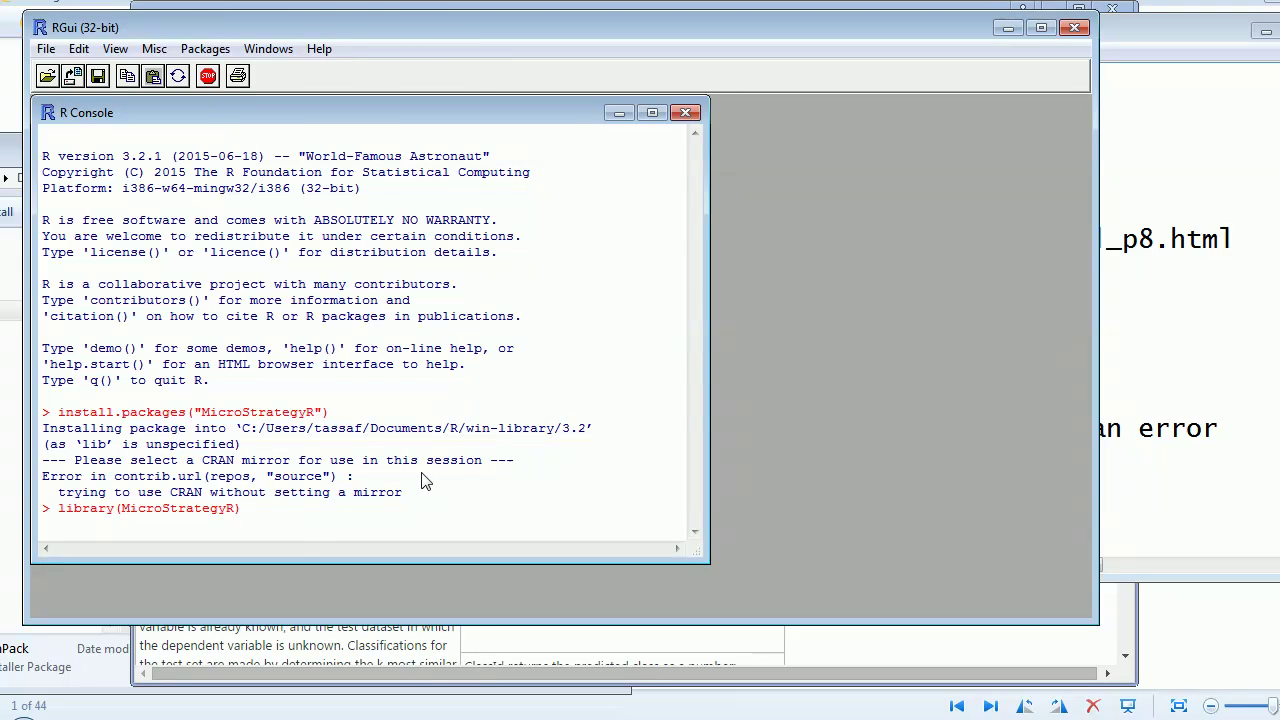
pyautogui.hotkey('alt', 'Tab')
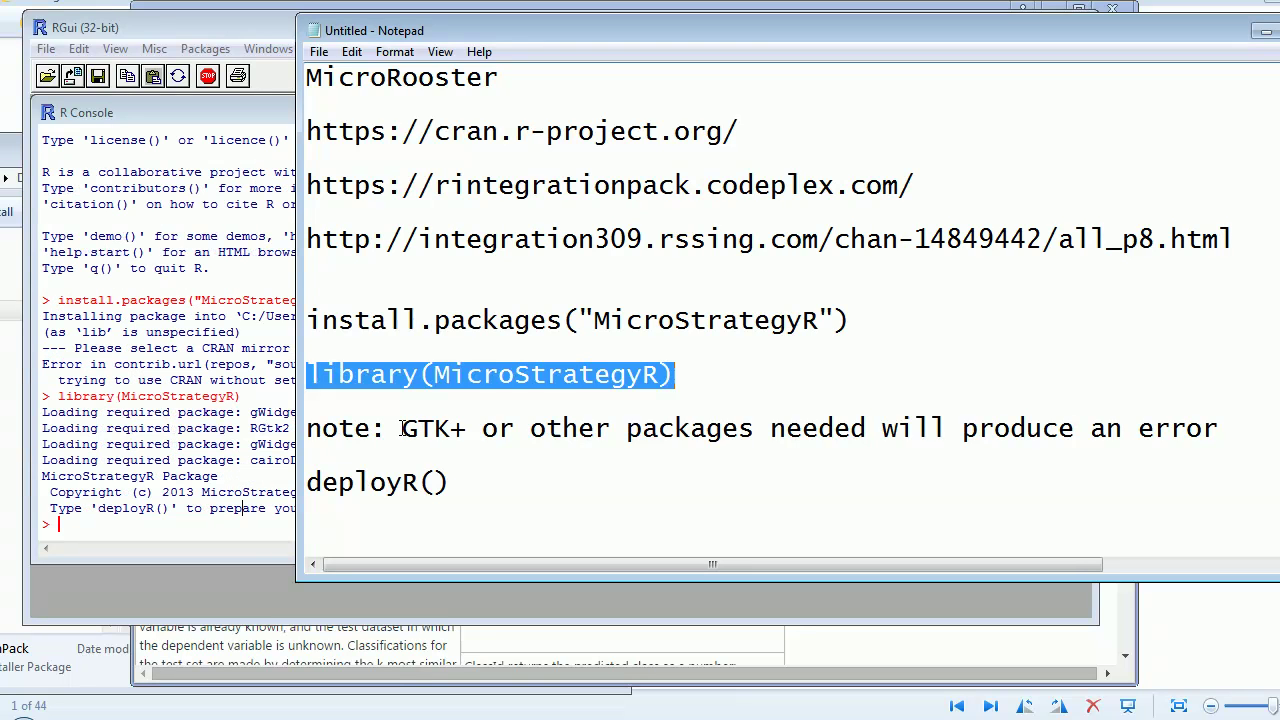
# Copy deployR() from the Notepad notes and paste it at the R console prompt.
pyautogui.moveTo(401, 428); pyautogui.dragTo(470, 418)
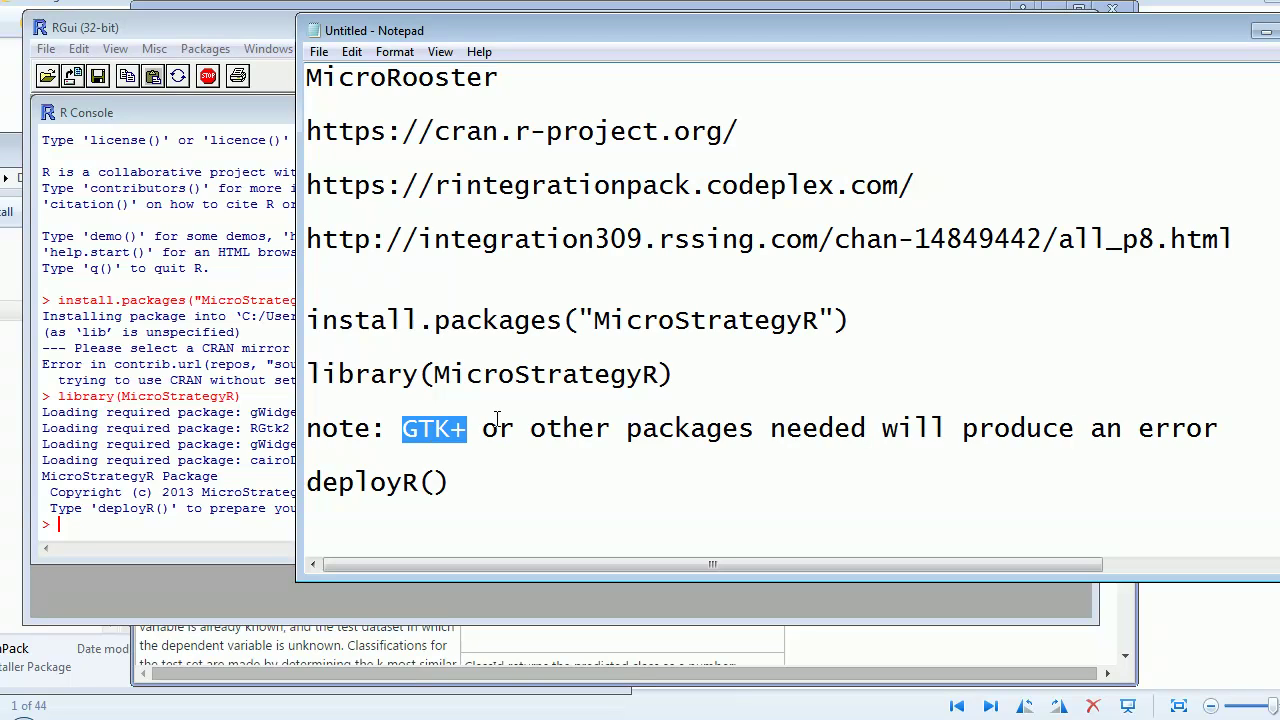
pyautogui.moveTo(452, 482); pyautogui.dragTo(310, 486)
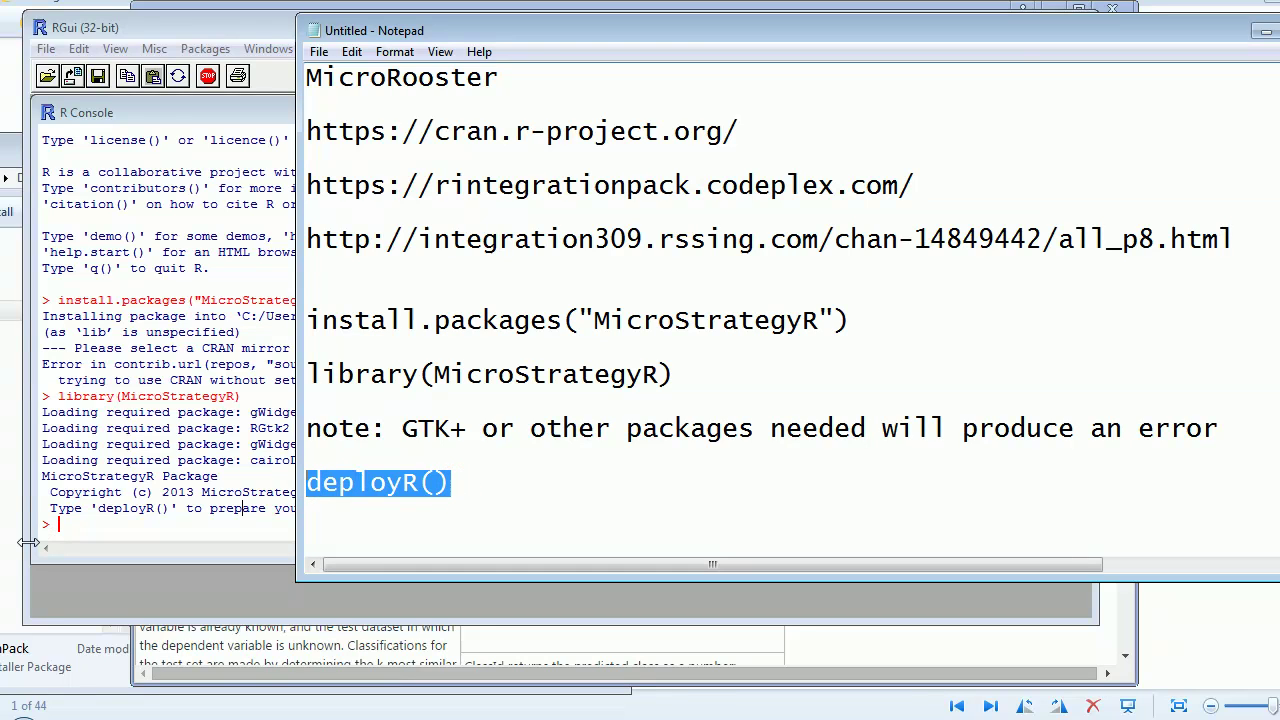
pyautogui.hotkey('ctrl', 'c')
pyautogui.click(80, 540)
pyautogui.hotkey('ctrl', 'v')
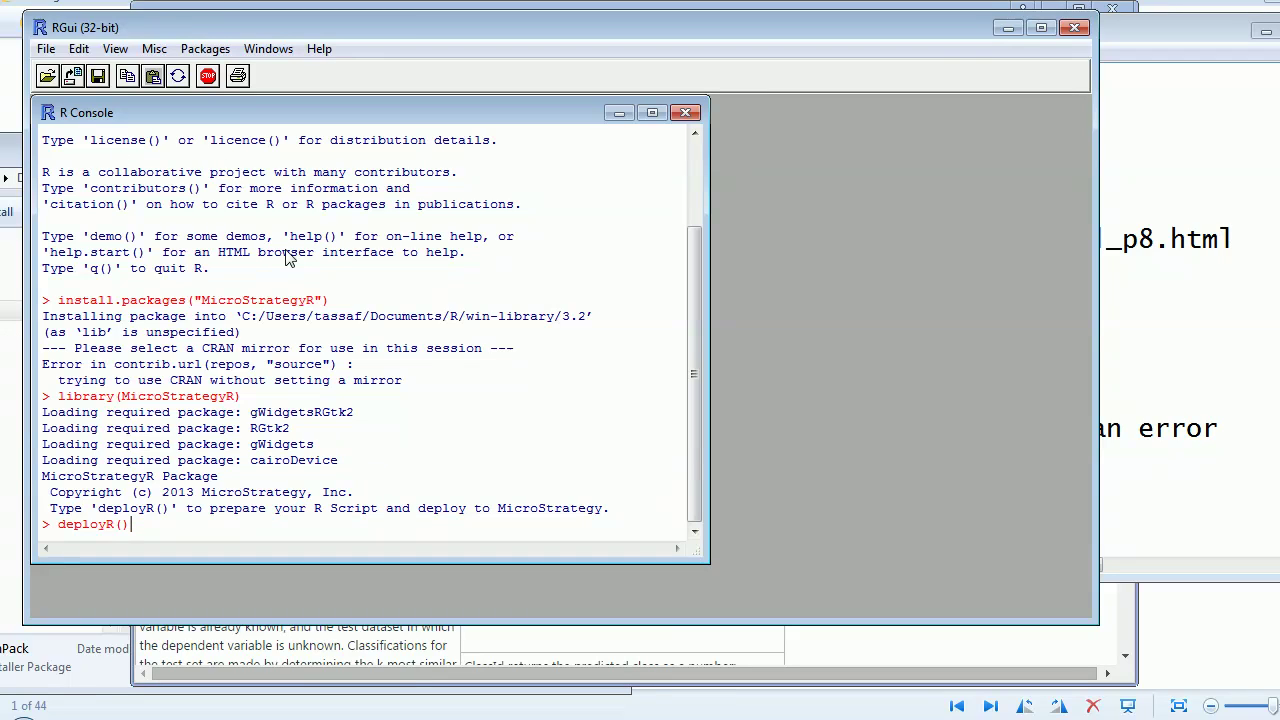
# Browse to the RScripts folder and open kMedoidsClustering.R in an R Editor window.
pyautogui.click(49, 80)
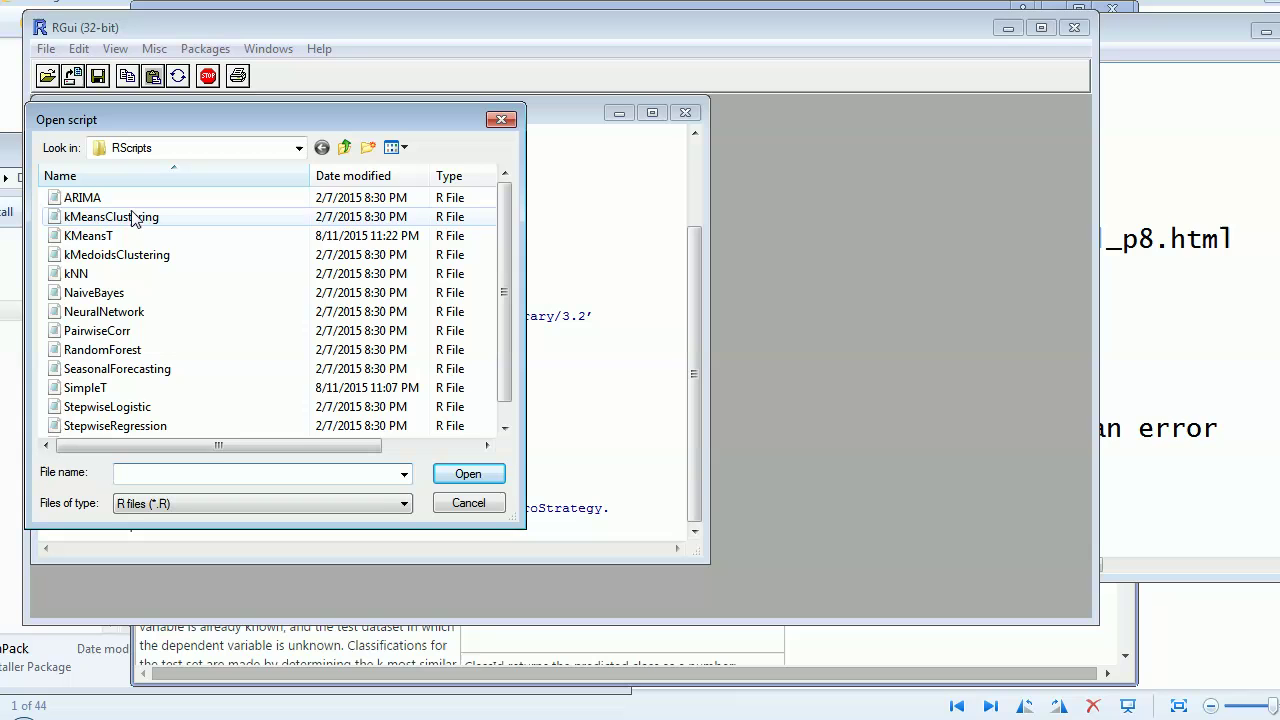
pyautogui.click(119, 257)
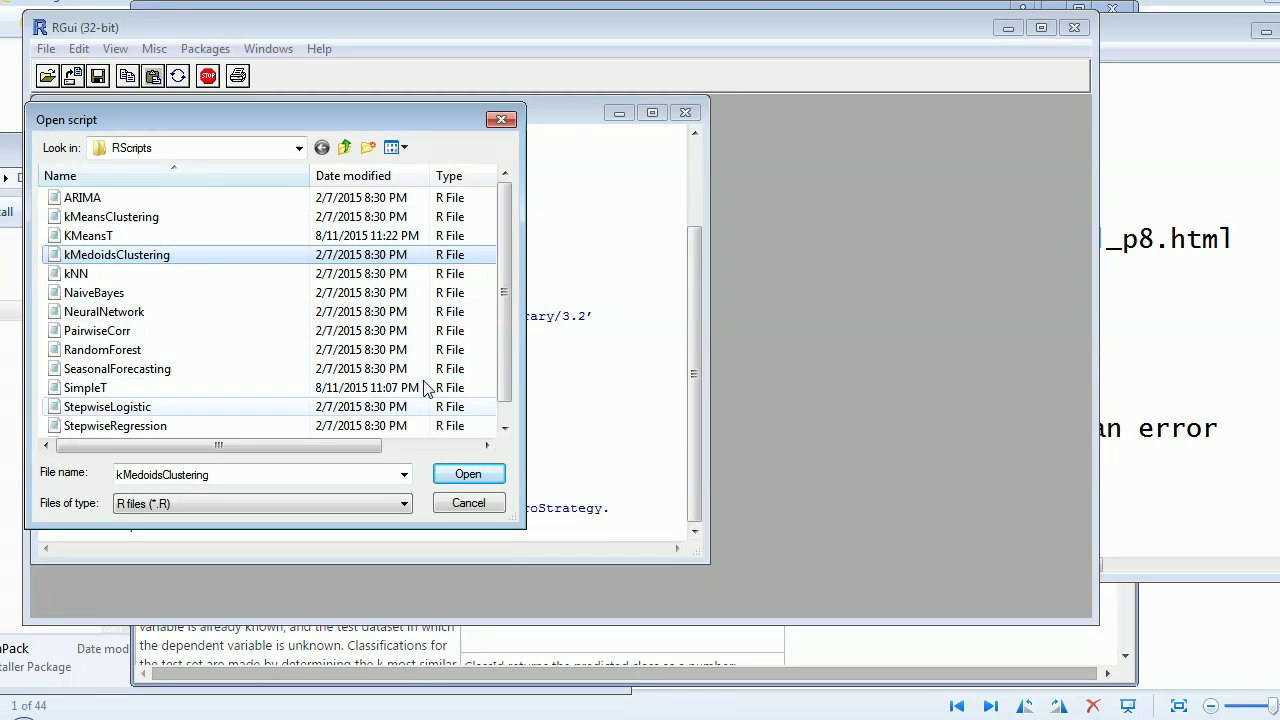
pyautogui.click(466, 475)
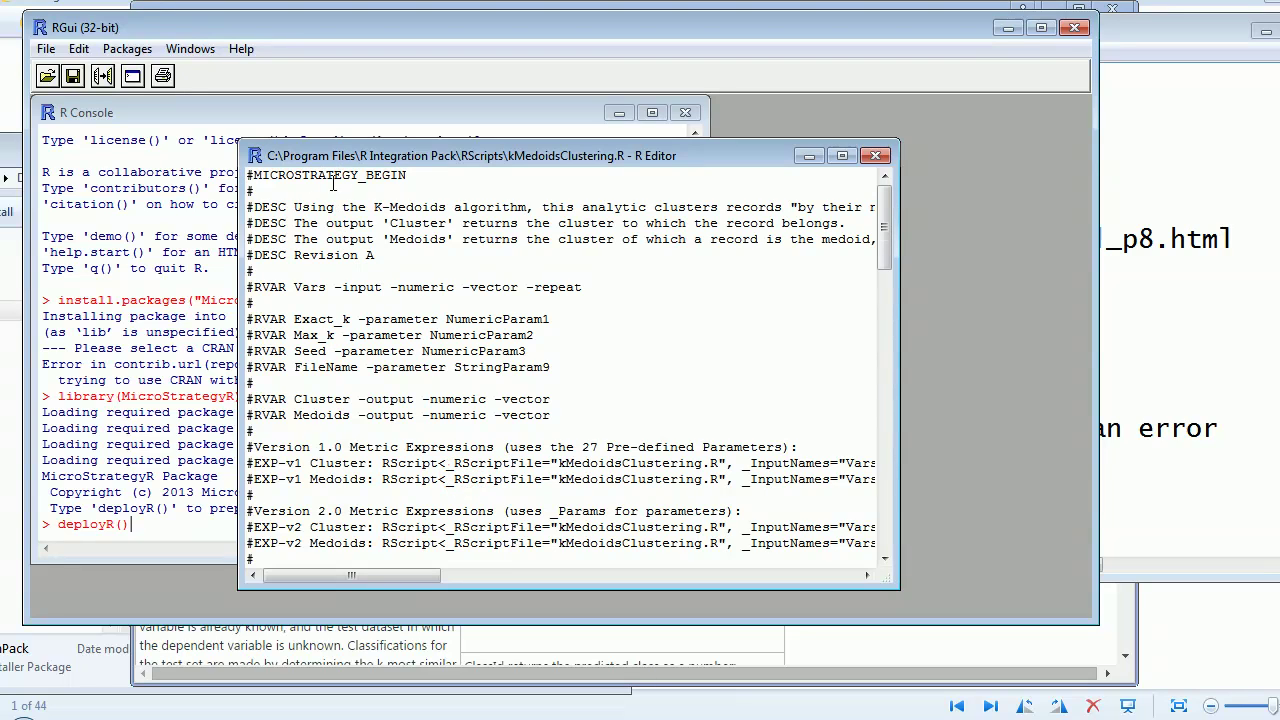
pyautogui.scroll(-2, 384, 463)
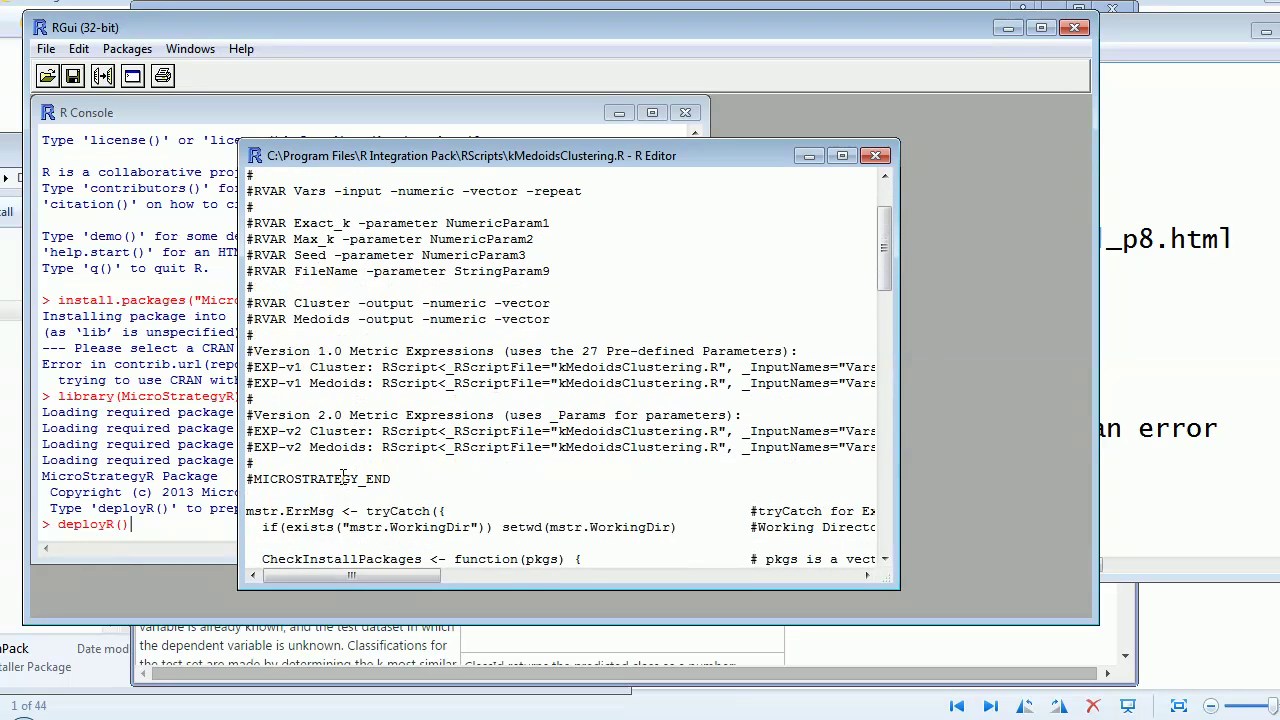
pyautogui.click(403, 478)
pyautogui.scroll(1, 390, 465)
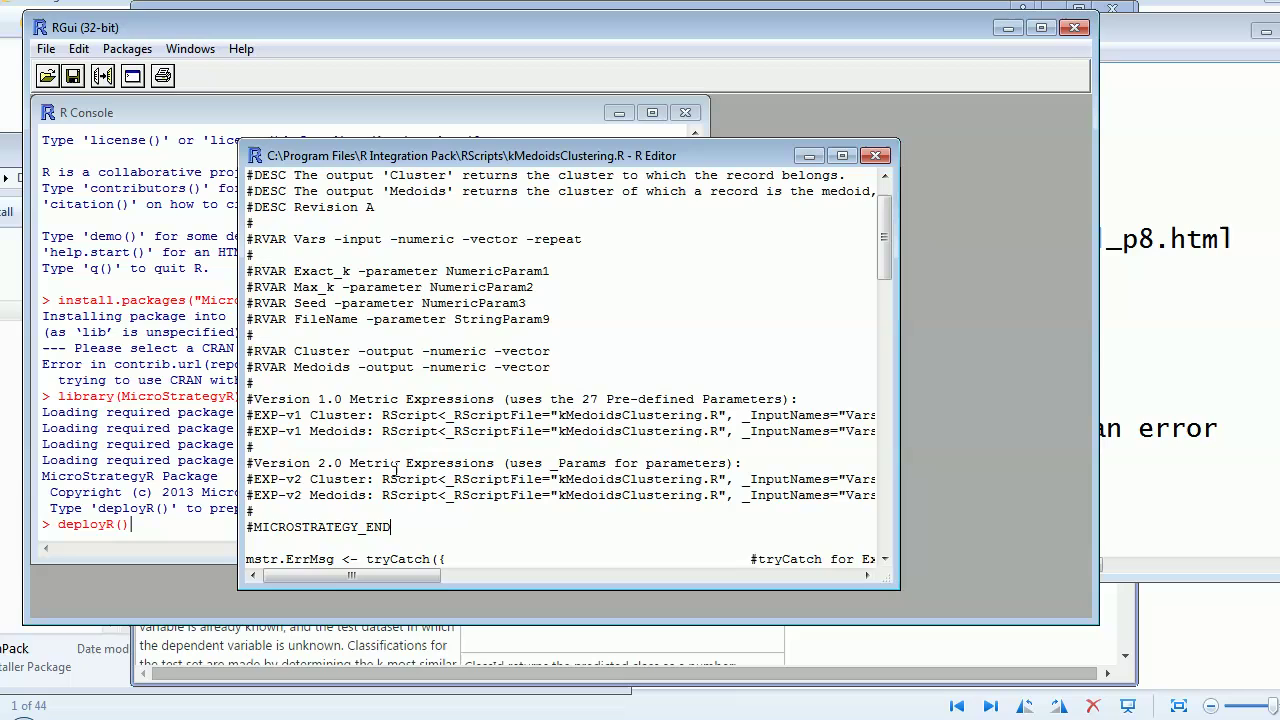
pyautogui.scroll(1, 380, 455)
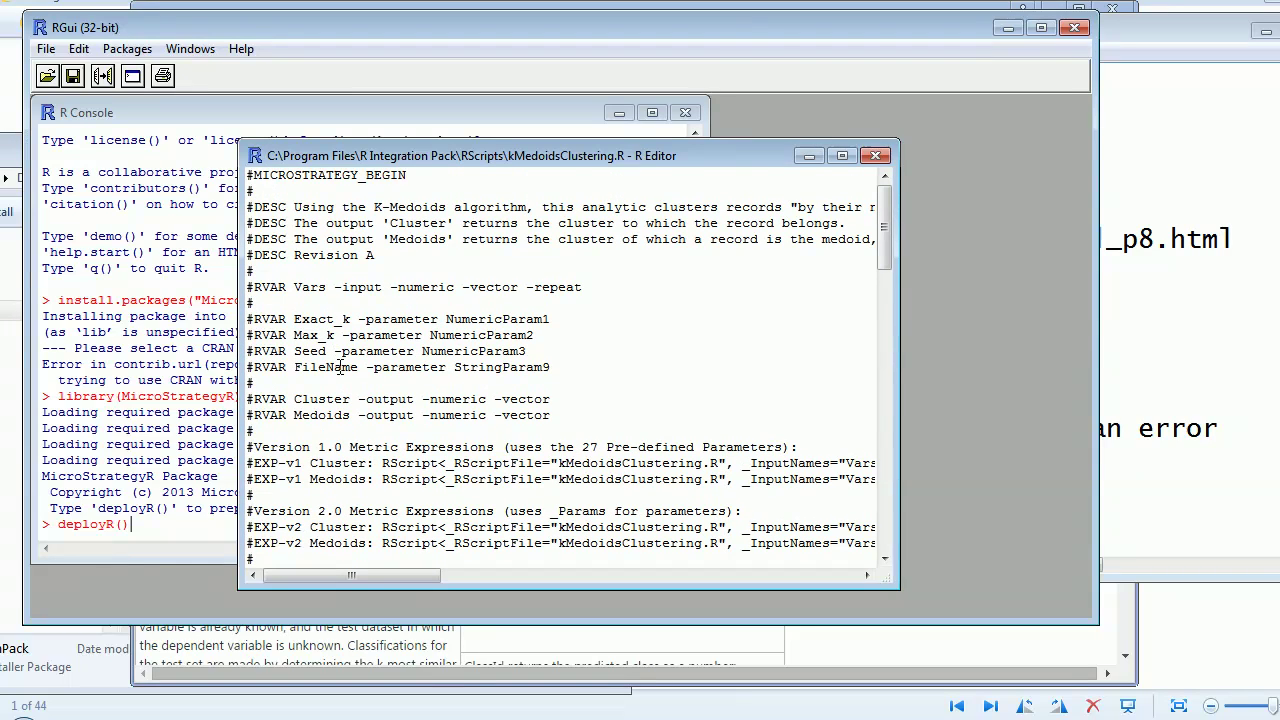
pyautogui.click(257, 289)
pyautogui.scroll(-9, 328, 413)
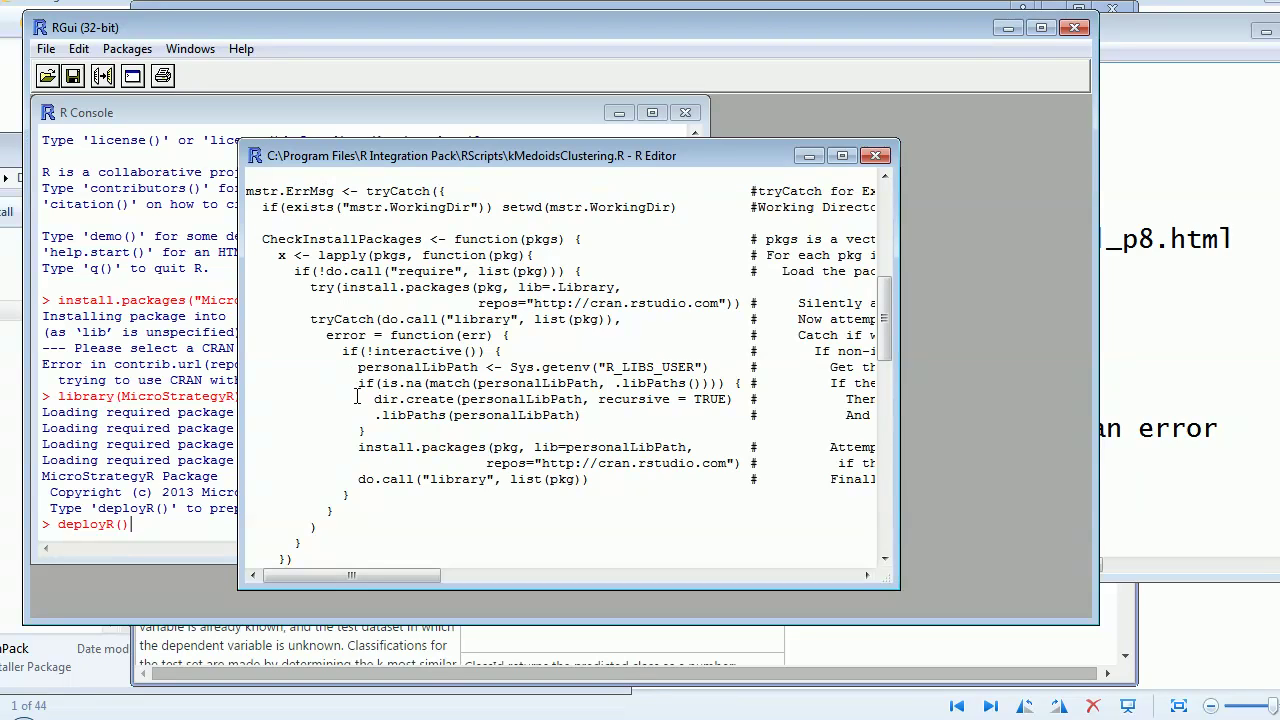
pyautogui.scroll(-1, 356, 397)
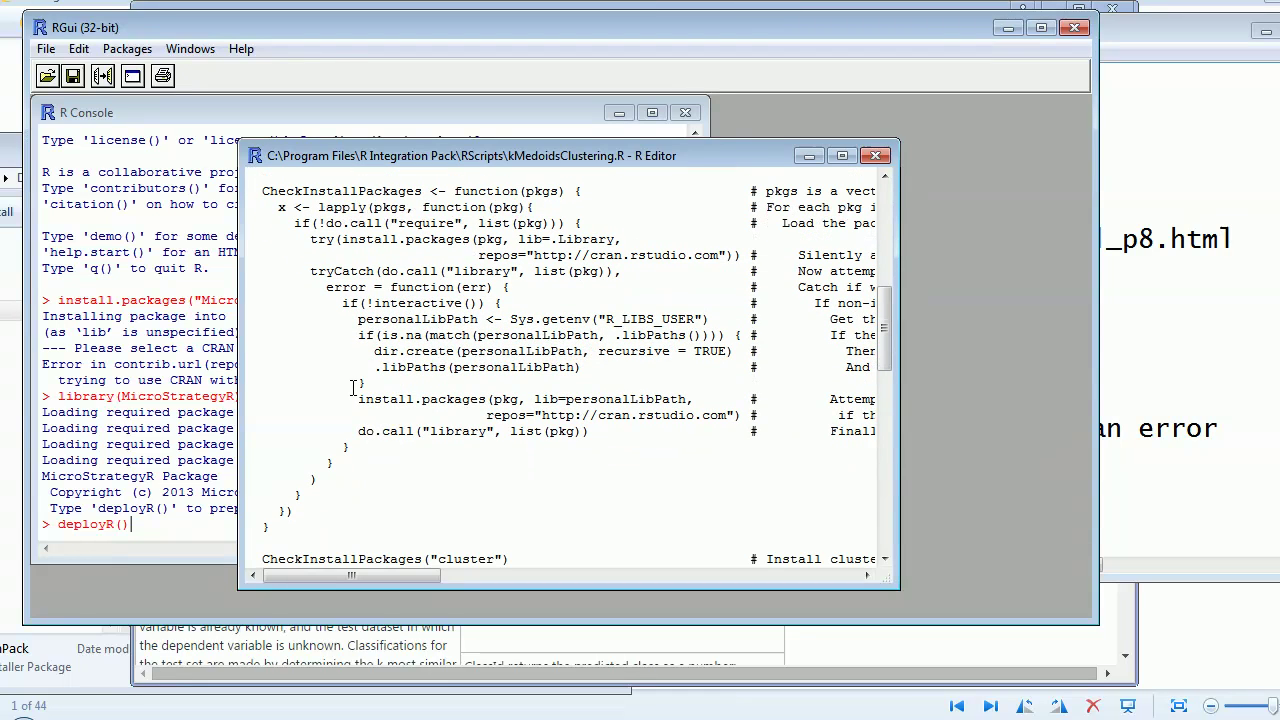
pyautogui.scroll(-6, 352, 387)
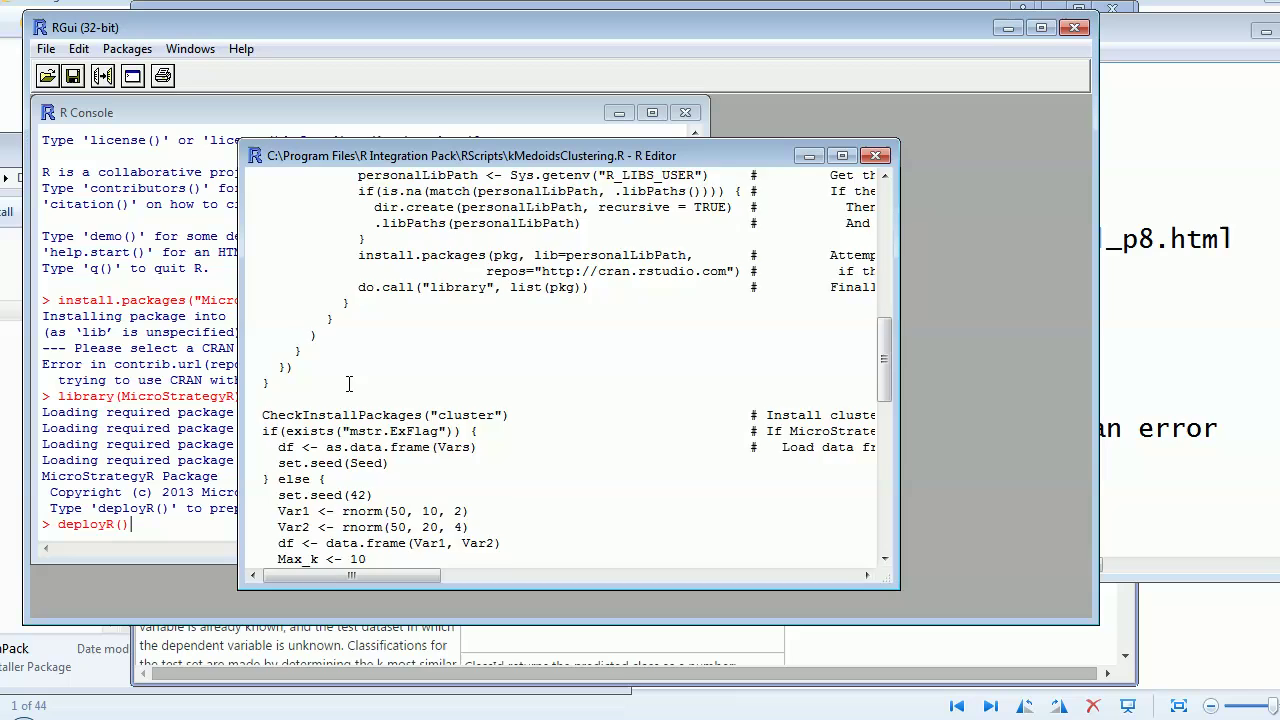
# Review the script, highlighting the df <- data.frame(Var1, Var2) line and the MAD computation.
pyautogui.scroll(-1, 340, 383)
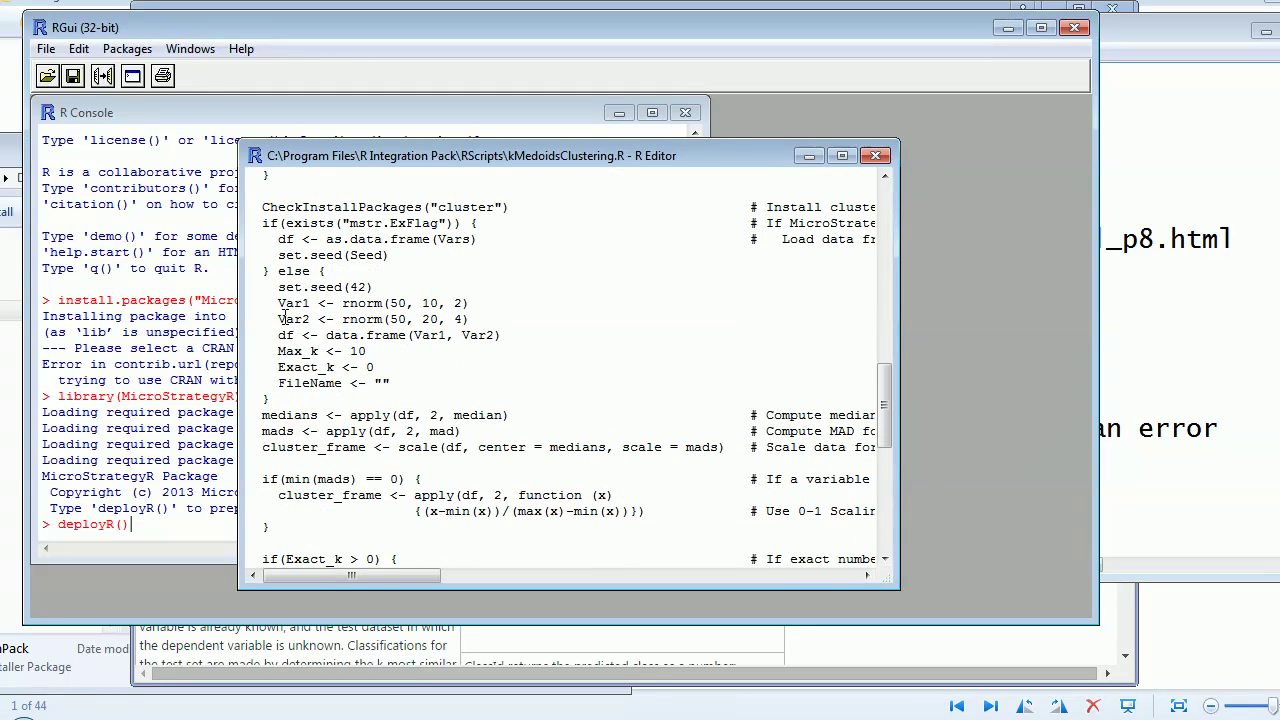
pyautogui.moveTo(278, 339); pyautogui.dragTo(518, 332)
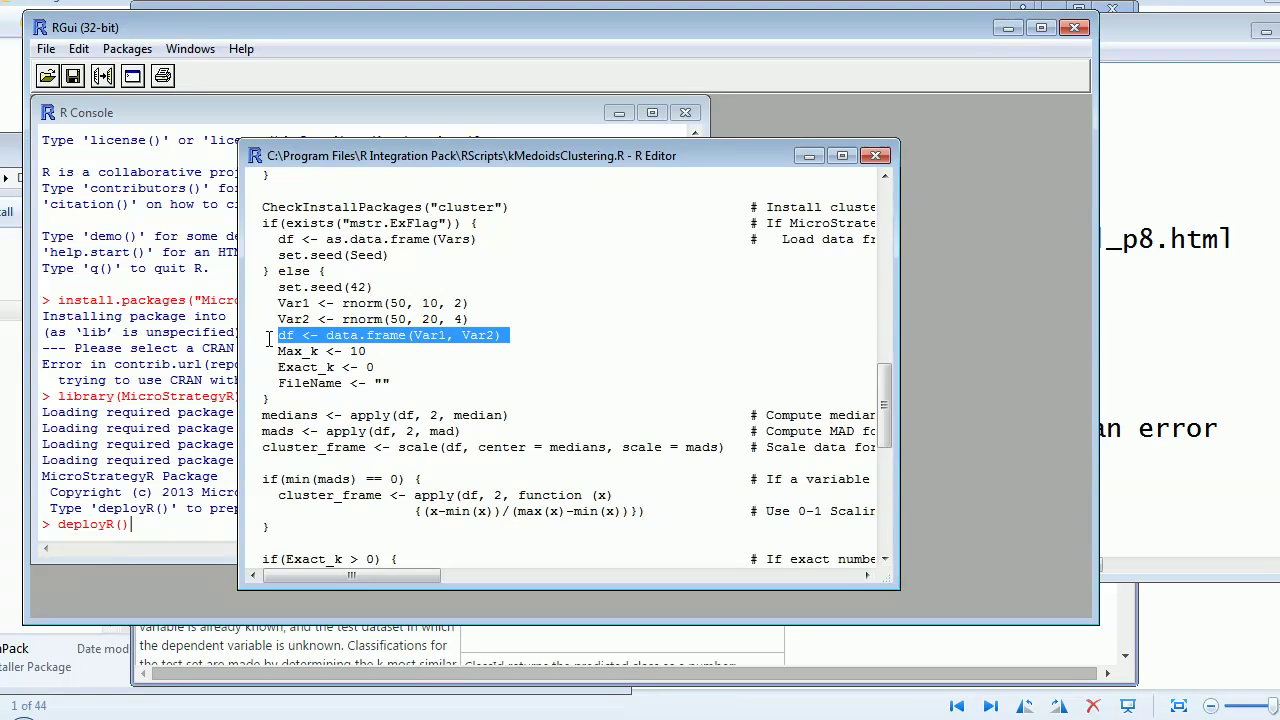
pyautogui.scroll(-1, 294, 370)
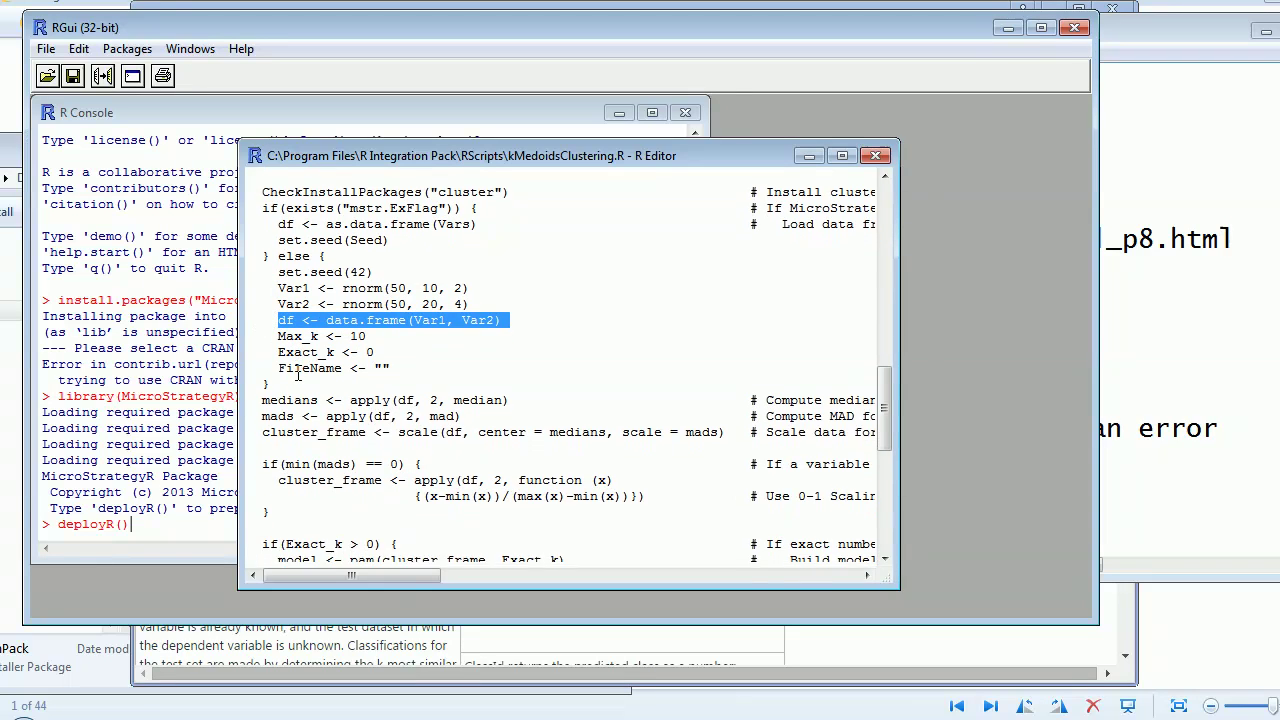
pyautogui.scroll(-3, 294, 372)
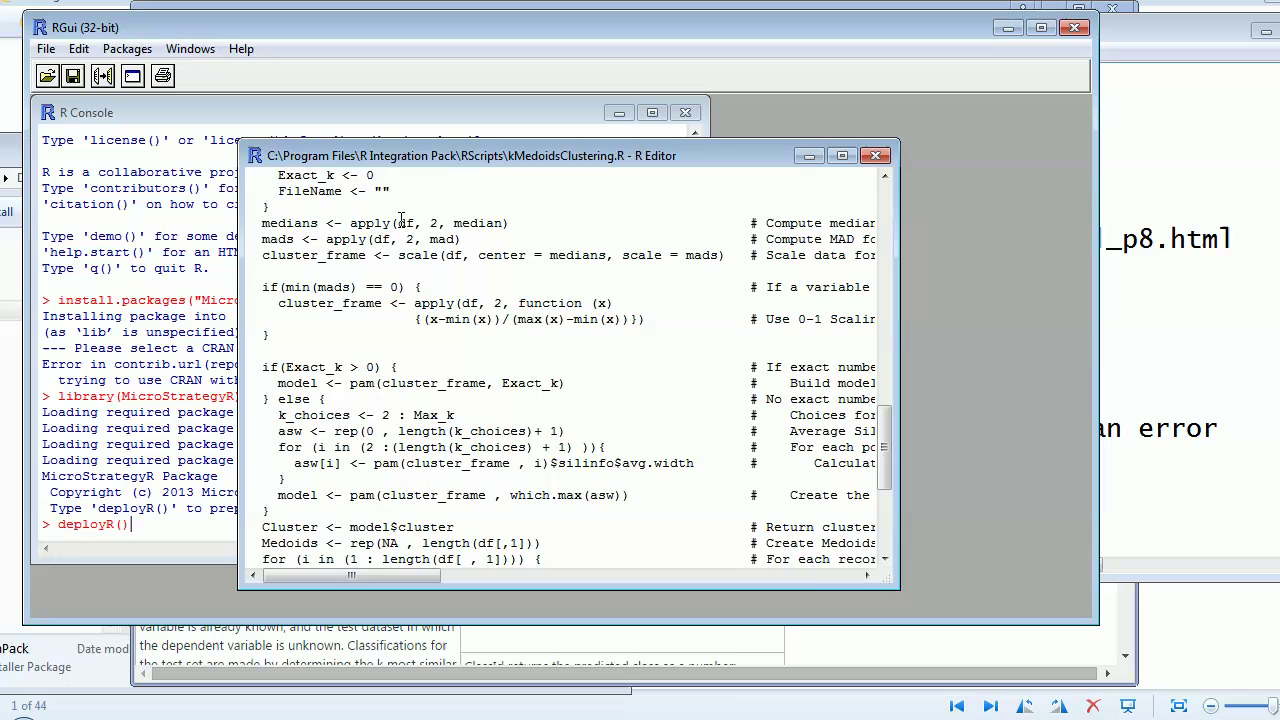
pyautogui.moveTo(447, 239); pyautogui.dragTo(319, 240)
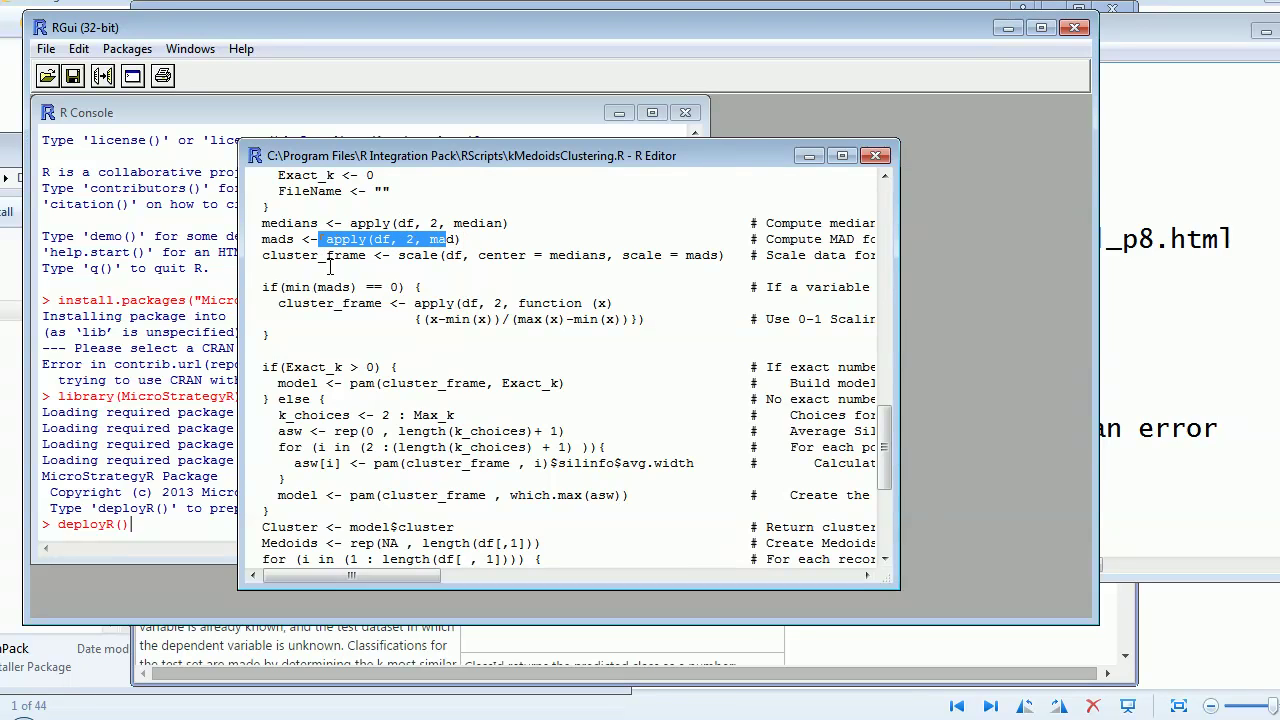
pyautogui.scroll(-5, 374, 351)
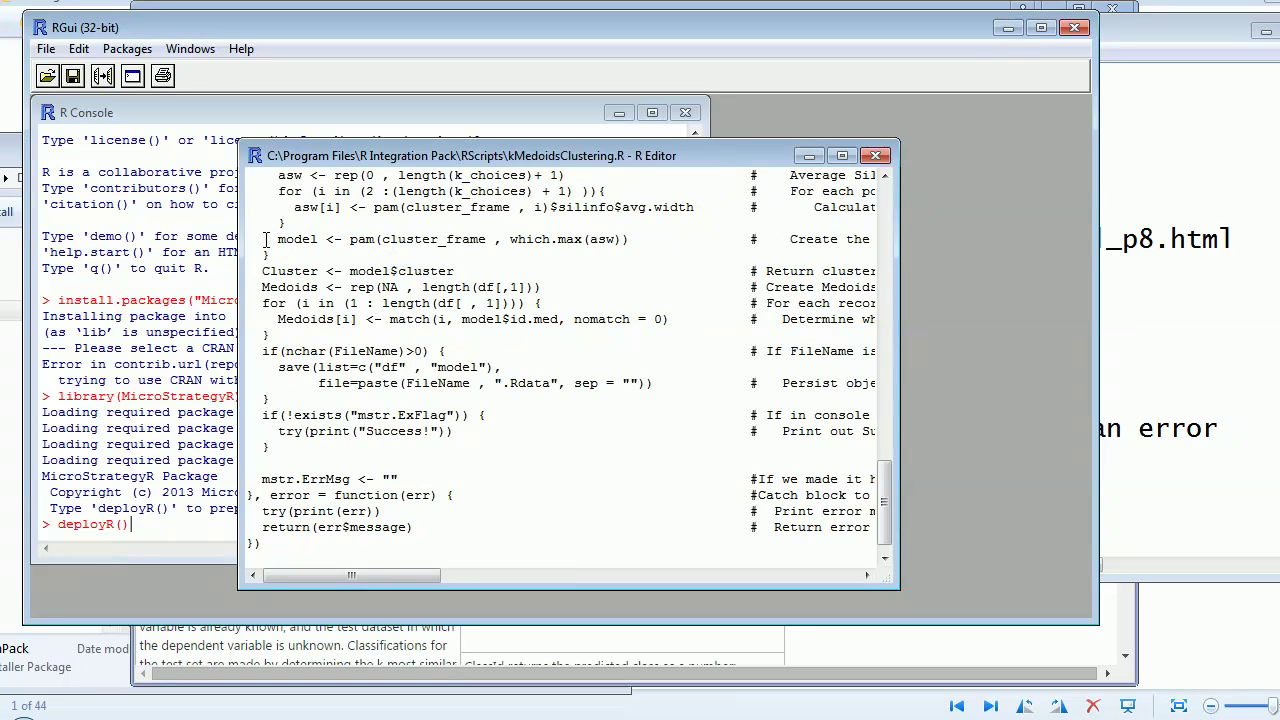
pyautogui.moveTo(264, 240)
pyautogui.mouseDown()
pyautogui.moveTo(422, 242)
pyautogui.moveTo(270, 256)
pyautogui.mouseUp()
# Select the Cluster <- model$cluster line, then close the kMedoidsClustering.R editor.
pyautogui.scroll(1, 471, 255)
pyautogui.scroll(3, 471, 255)
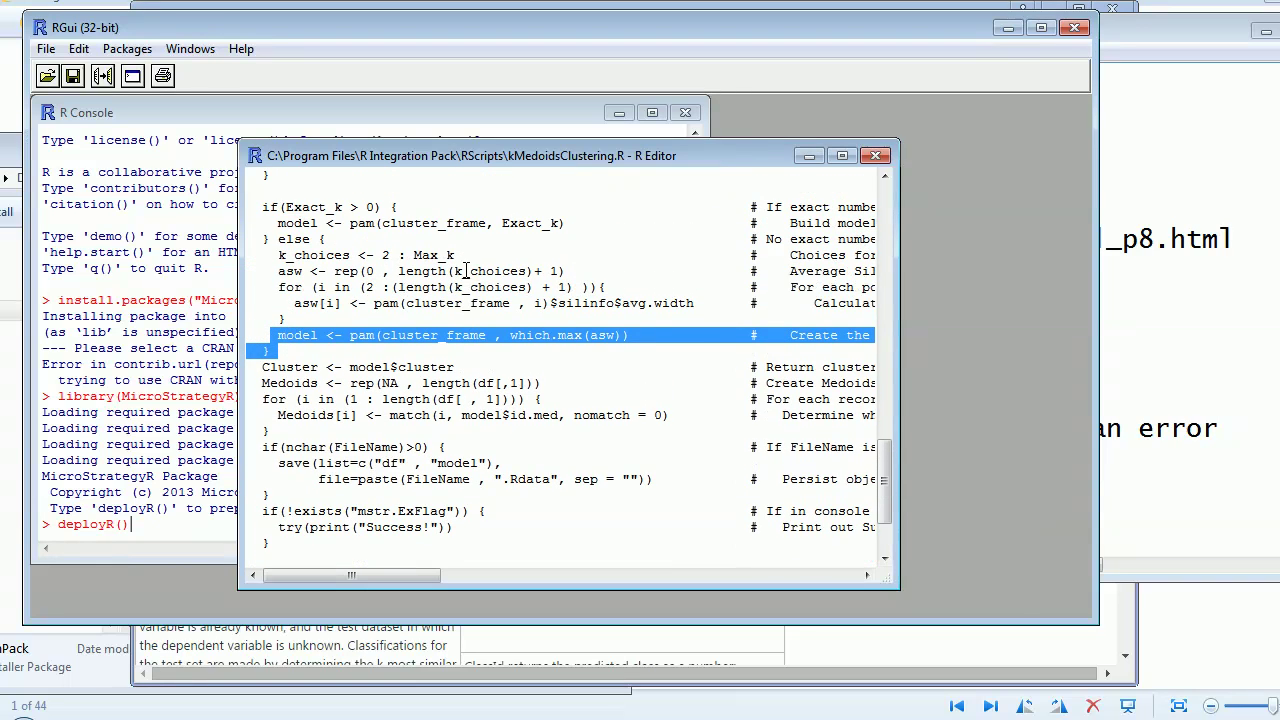
pyautogui.scroll(-2, 461, 281)
pyautogui.scroll(-3, 459, 276)
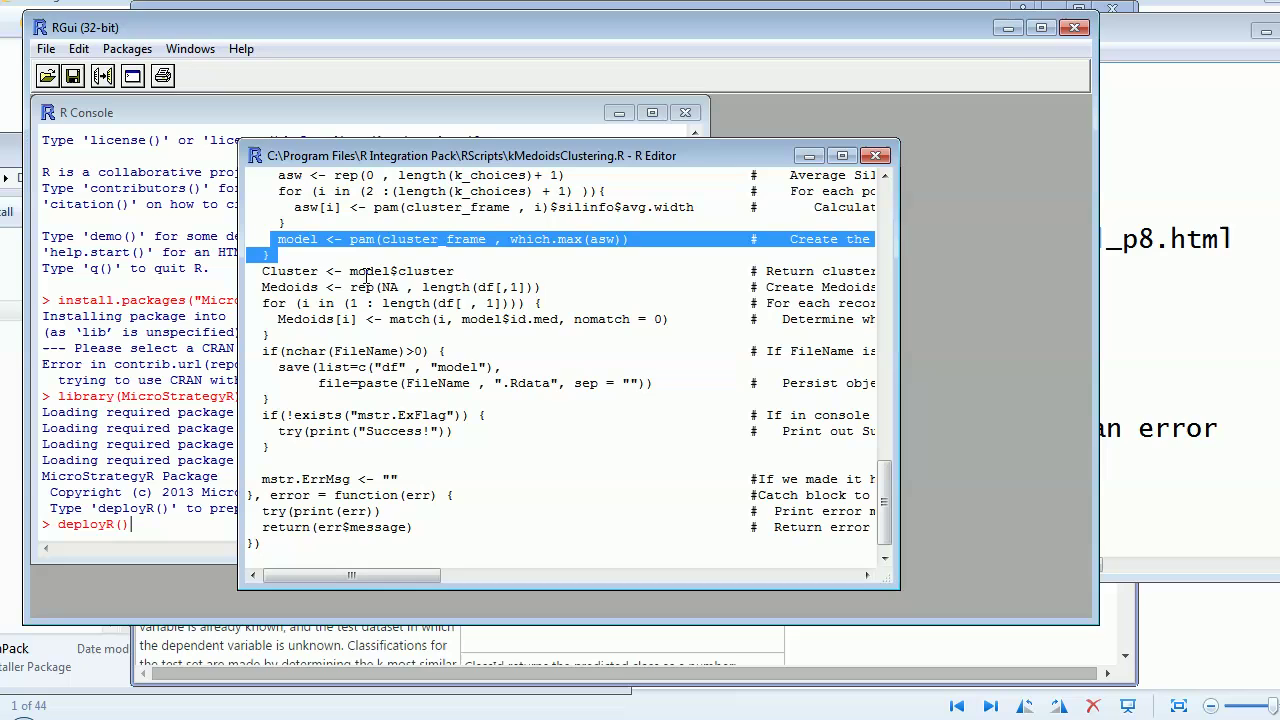
pyautogui.moveTo(454, 270); pyautogui.dragTo(246, 270)
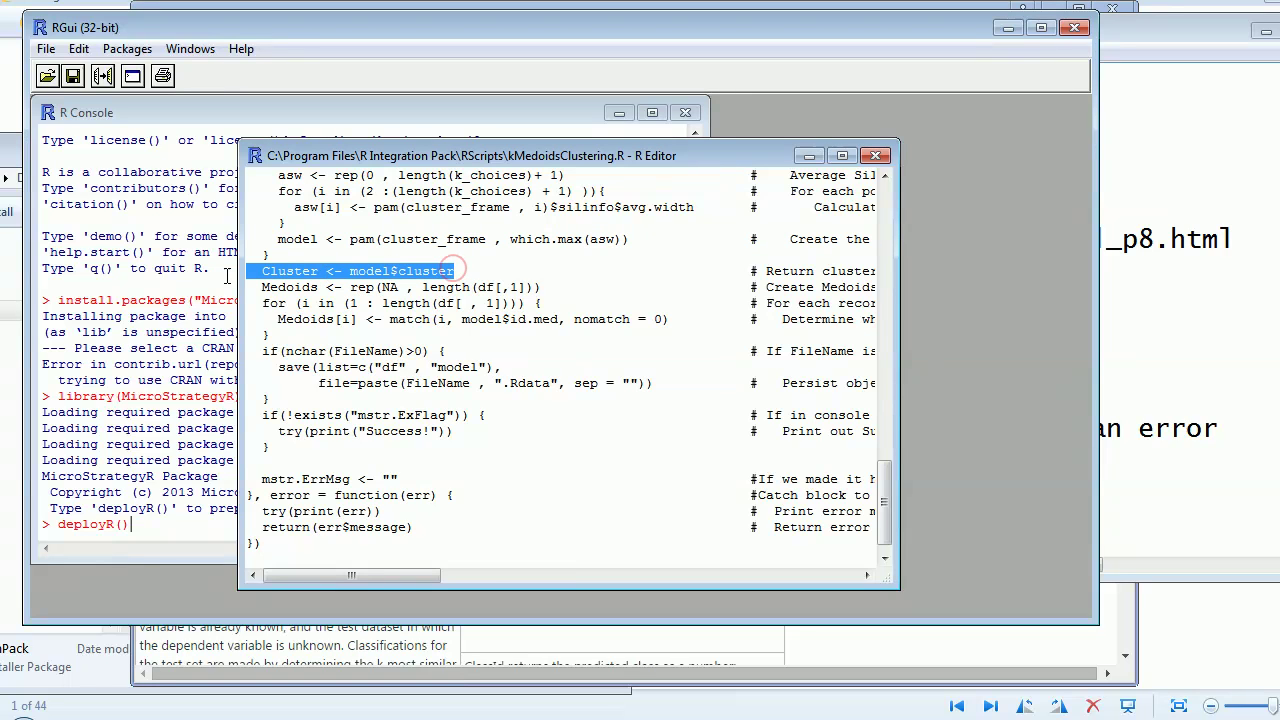
pyautogui.scroll(15, 560, 360)
pyautogui.click(876, 156)
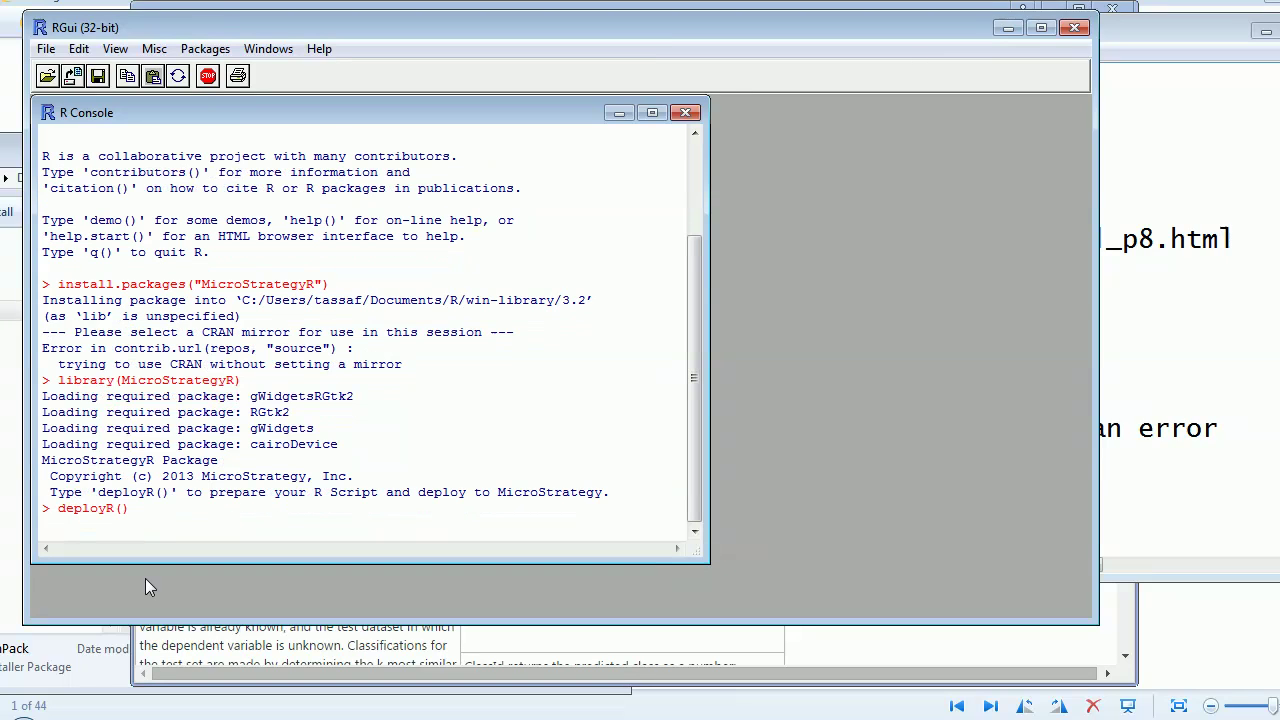
# Run deployR() and load the kMedoidsClustering.R script into the deployR window.
pyautogui.press('Return')
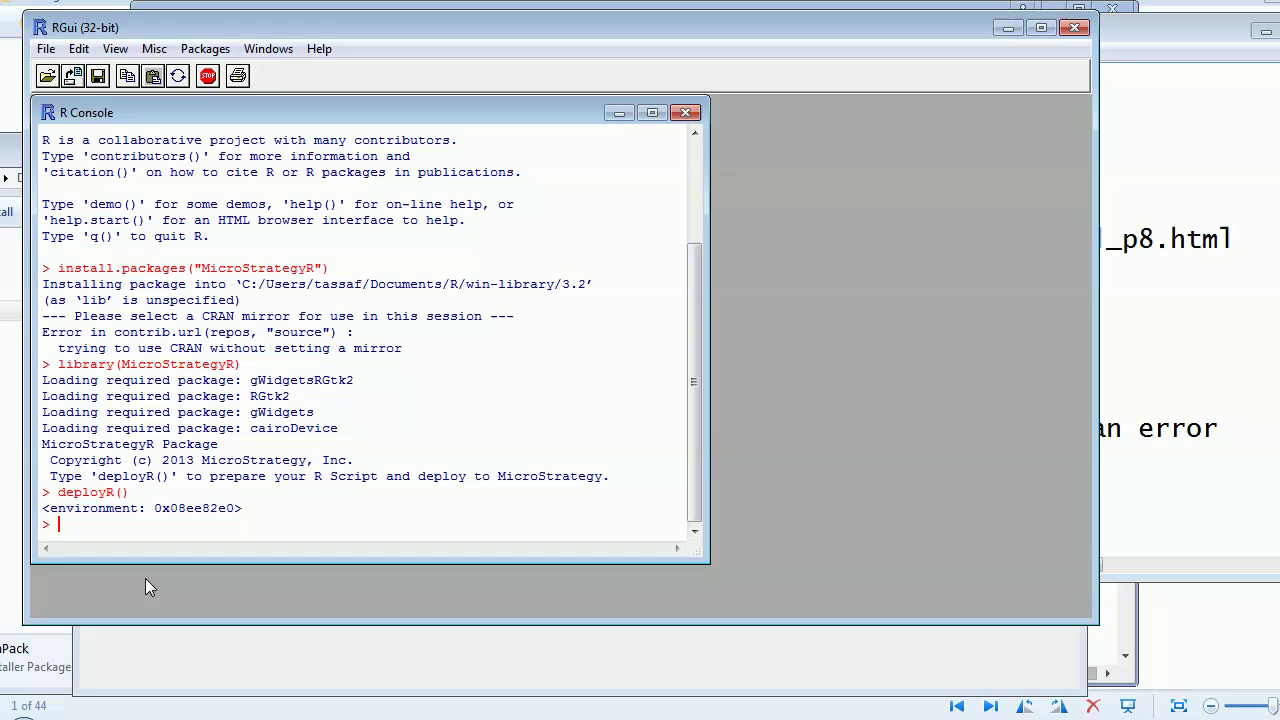
pyautogui.click(343, 712)
pyautogui.click(343, 697)
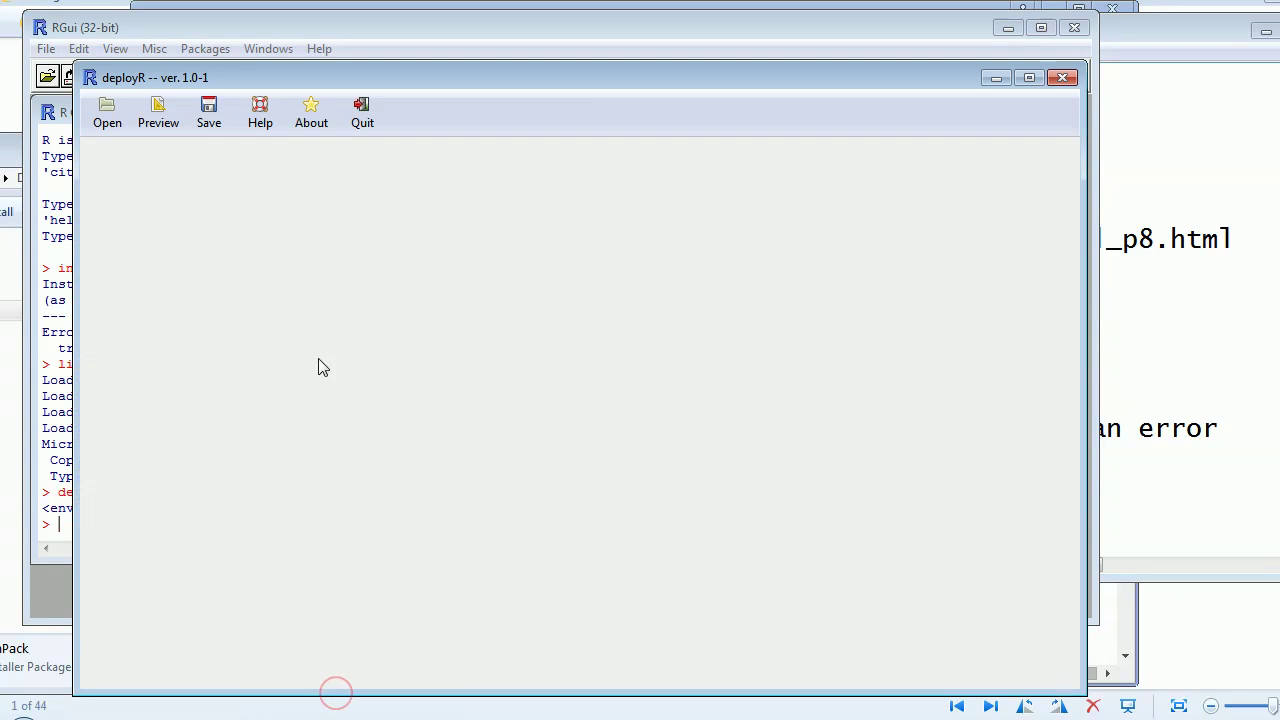
pyautogui.click(104, 113)
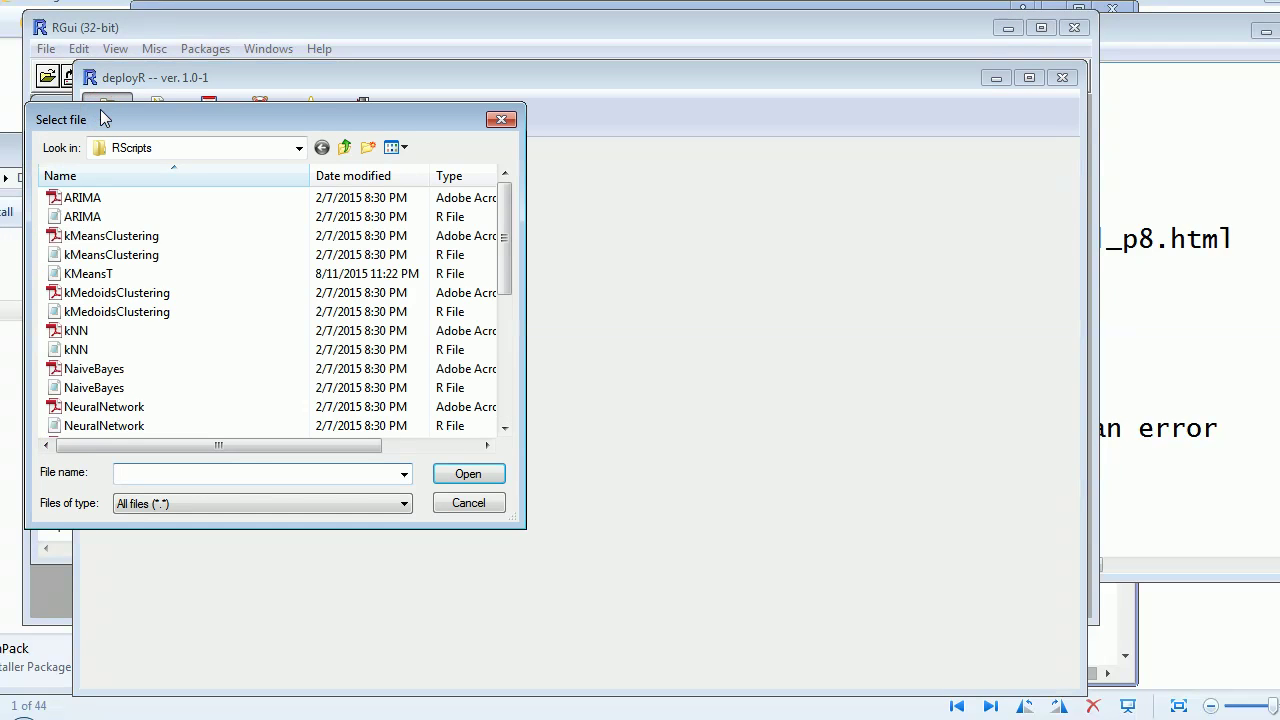
pyautogui.click(136, 316)
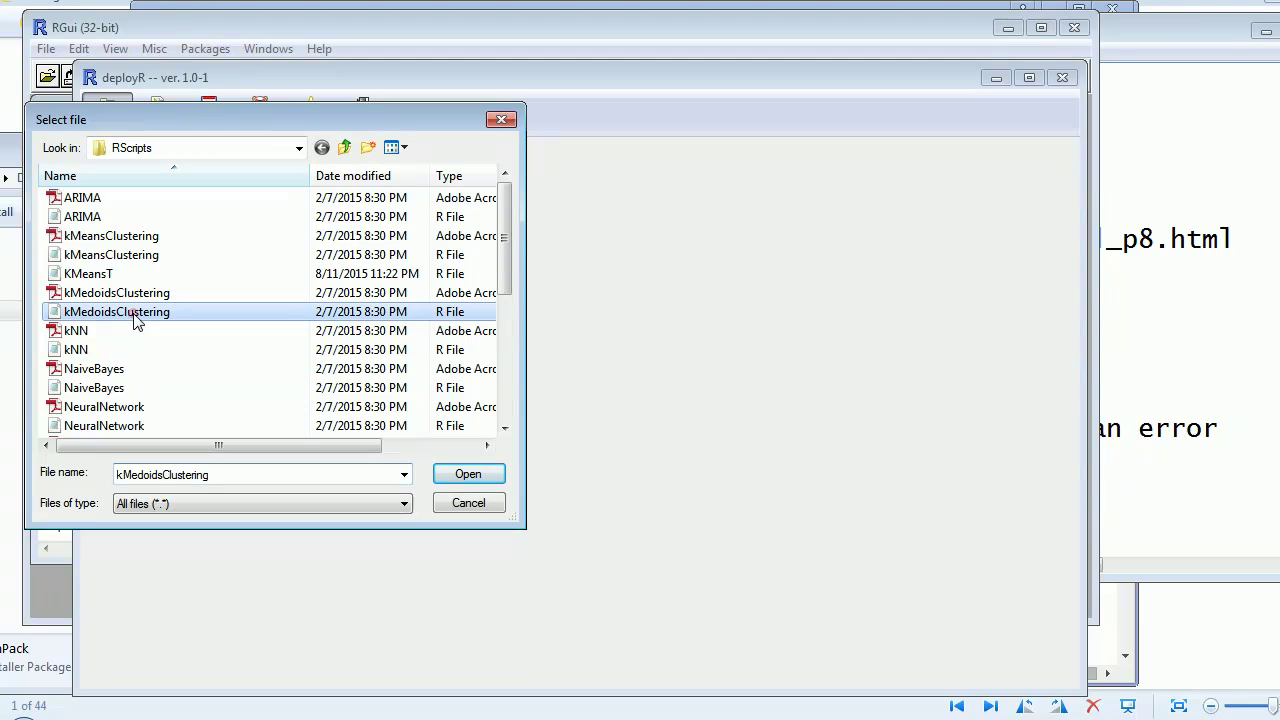
pyautogui.click(481, 476)
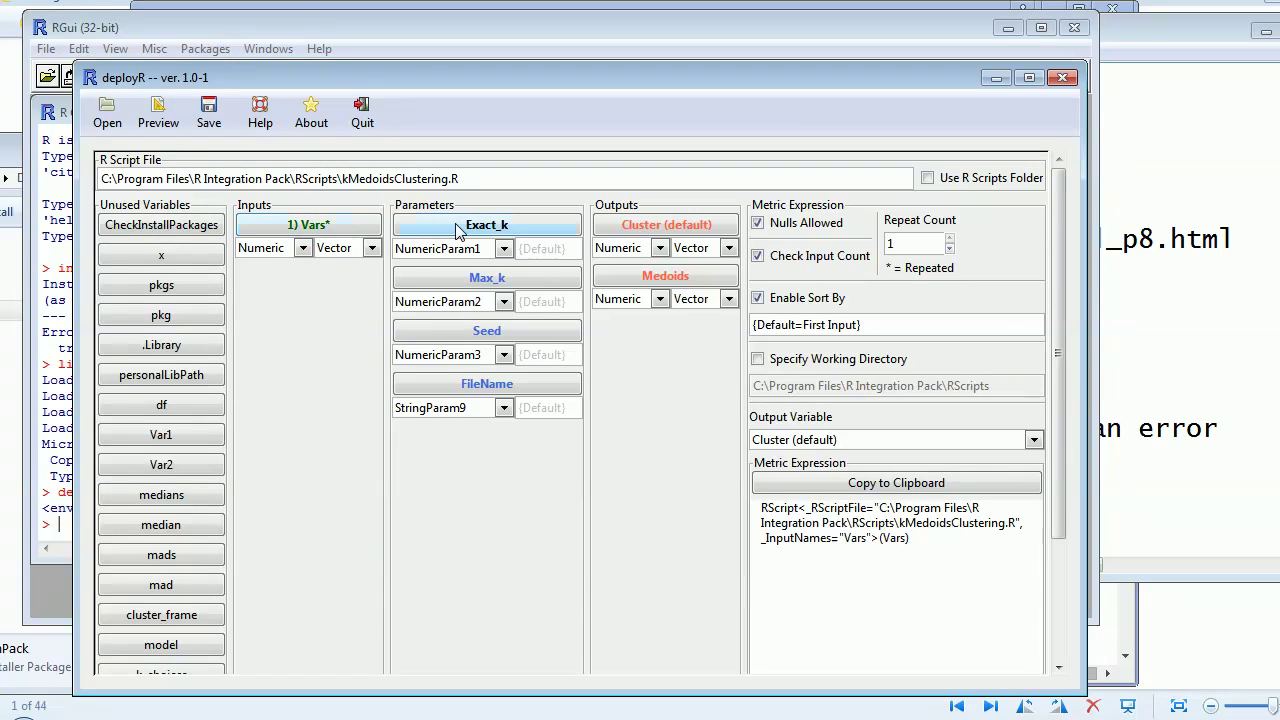
# Set the parameter defaults to Exact_k 4, Max_k 10 and Seed 42.
pyautogui.click(532, 252)
pyautogui.write('4')
pyautogui.click(537, 301)
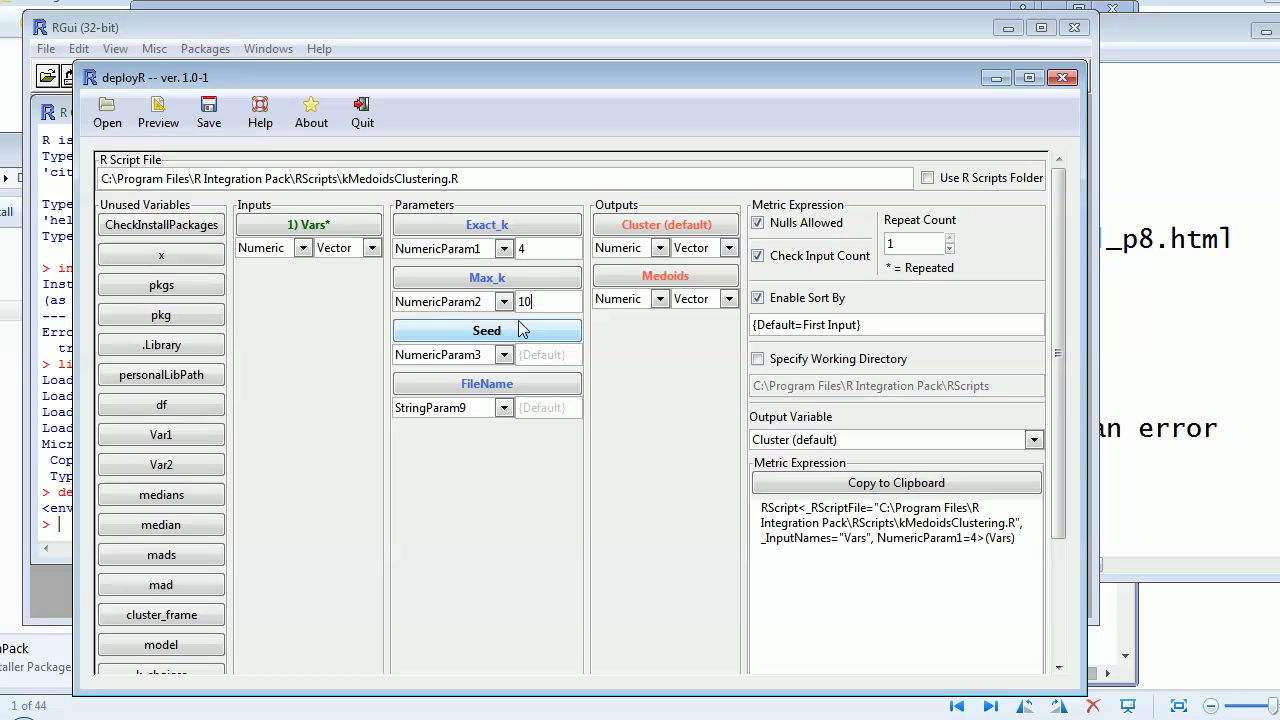
pyautogui.click(546, 356)
pyautogui.write('42')
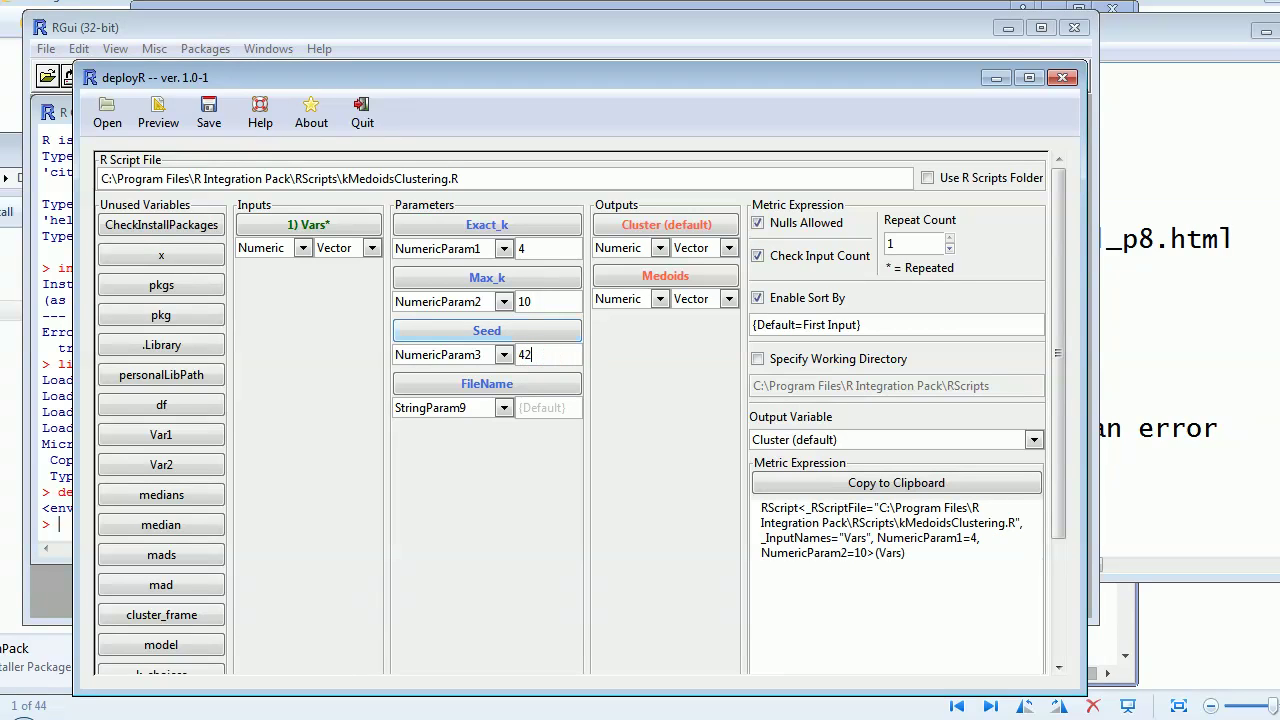
pyautogui.click(543, 386)
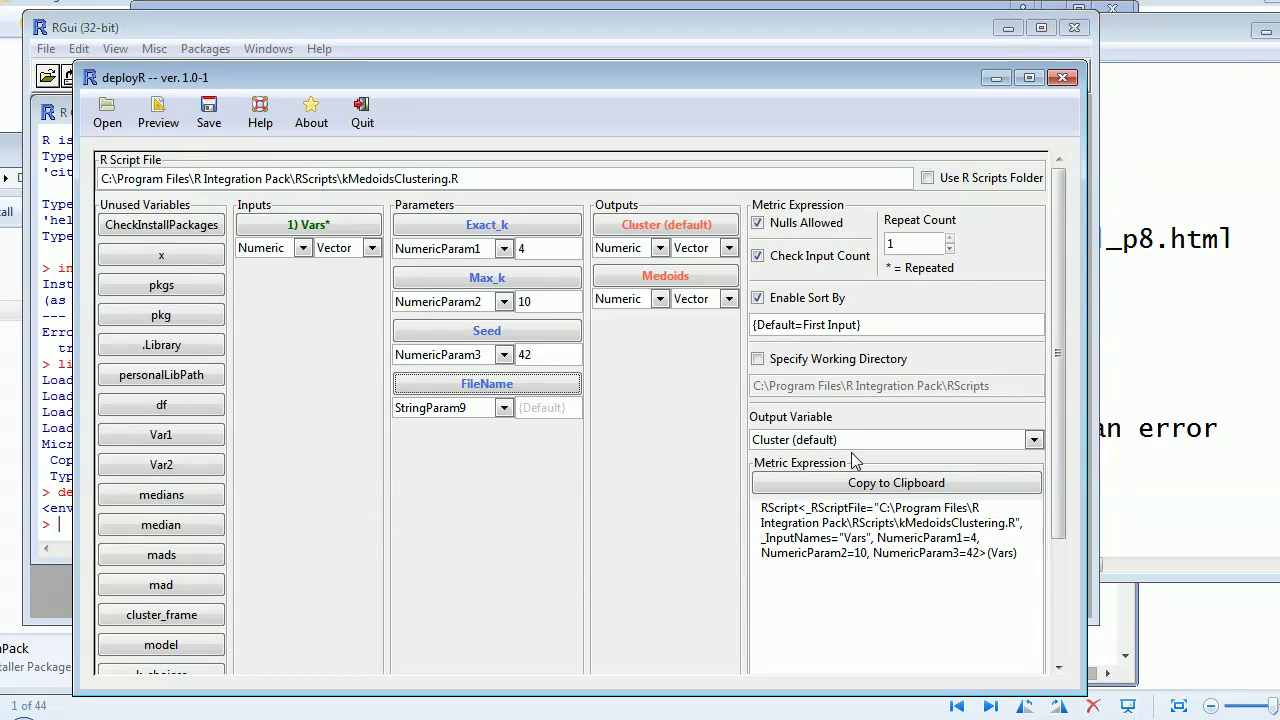
# Select the whole generated metric expression and copy it to the clipboard.
pyautogui.click(872, 520)
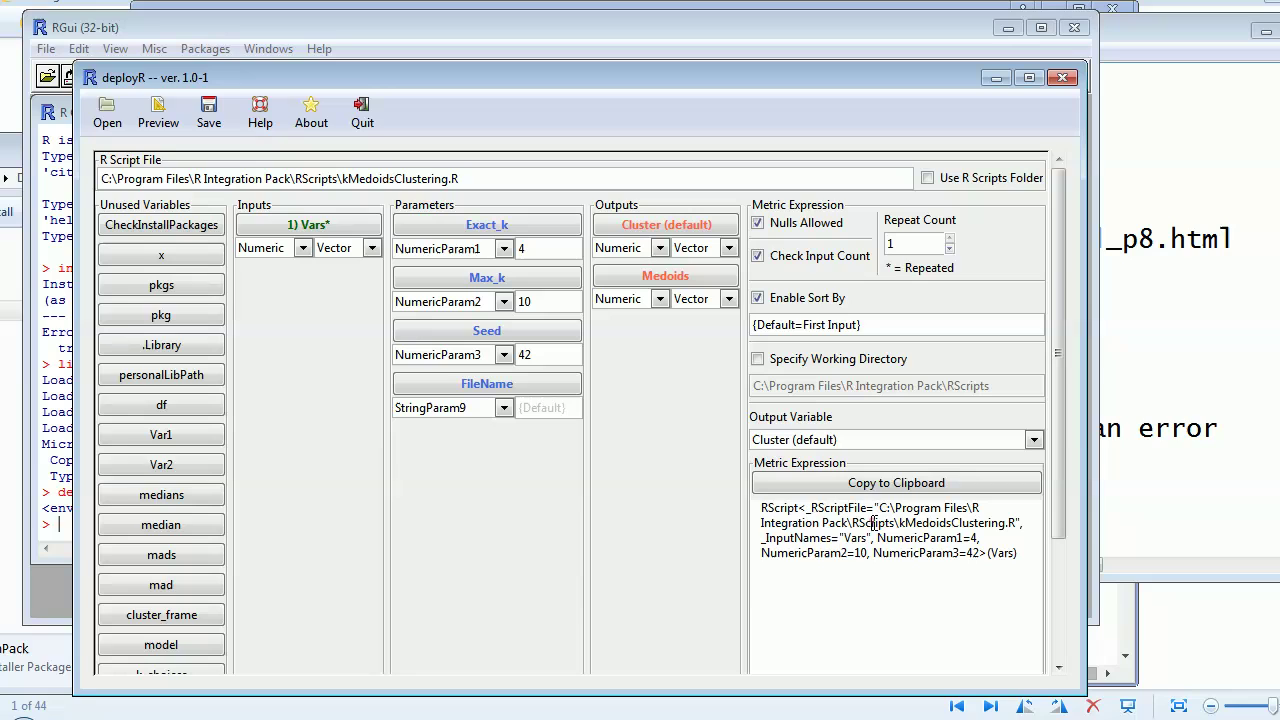
pyautogui.tripleClick(1024, 562)
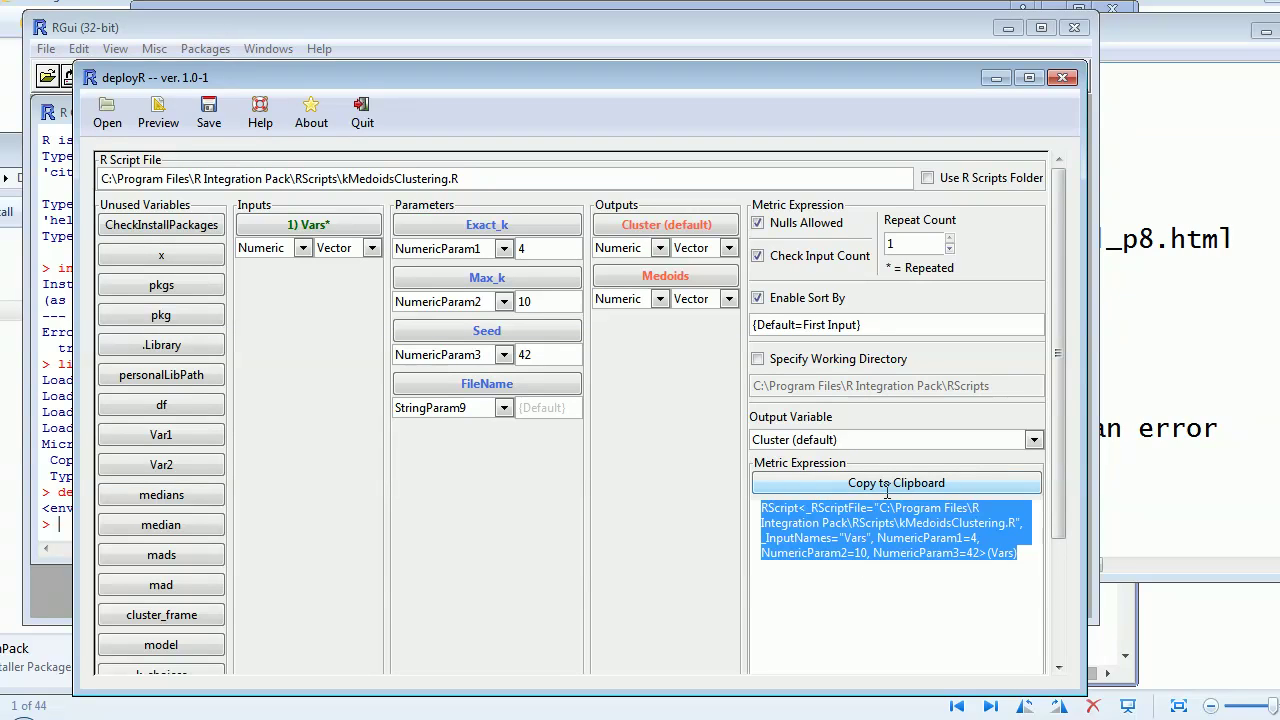
pyautogui.click(820, 486)
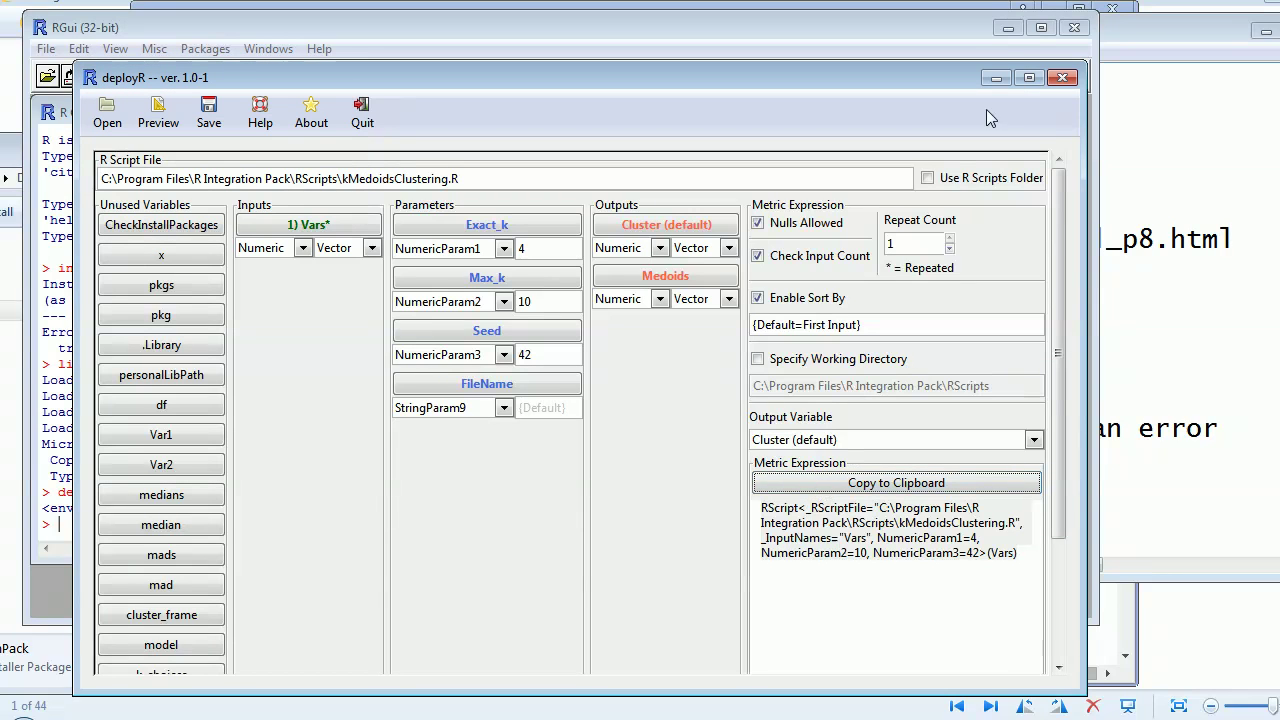
# Close the deployR window, leaving the R Console at a fresh prompt.
pyautogui.click(1062, 80)
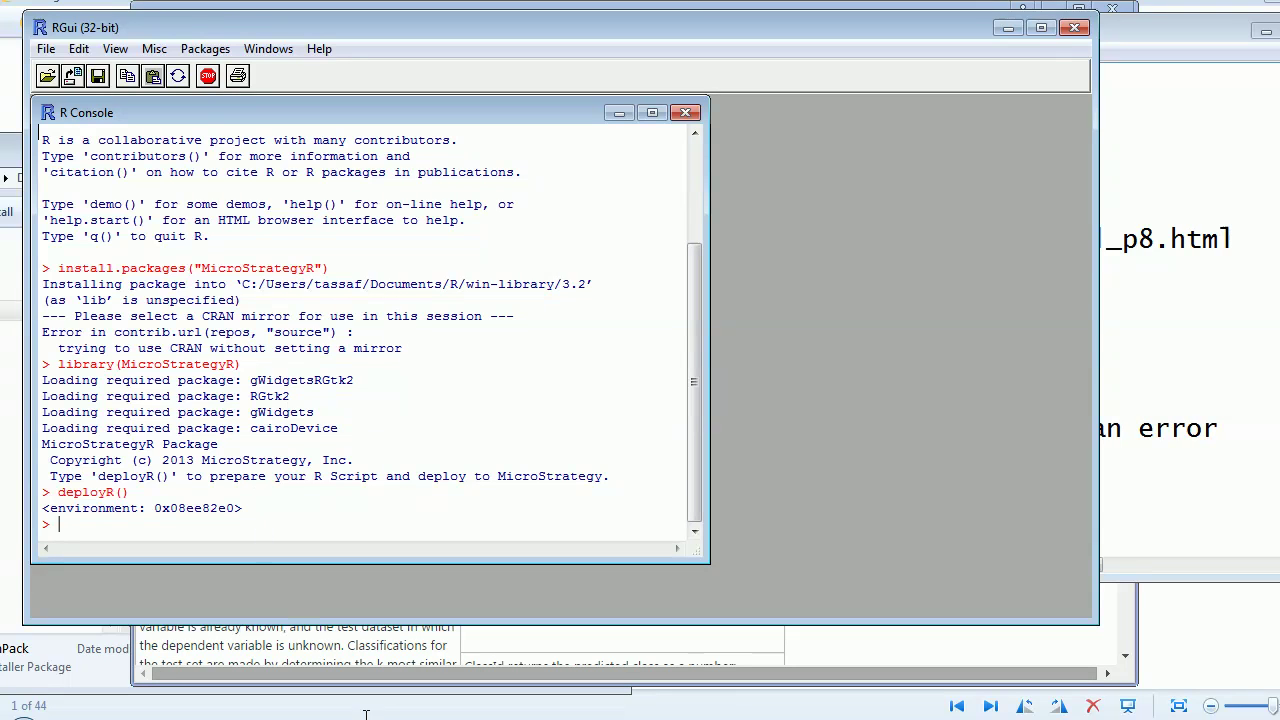
pyautogui.click(212, 715)
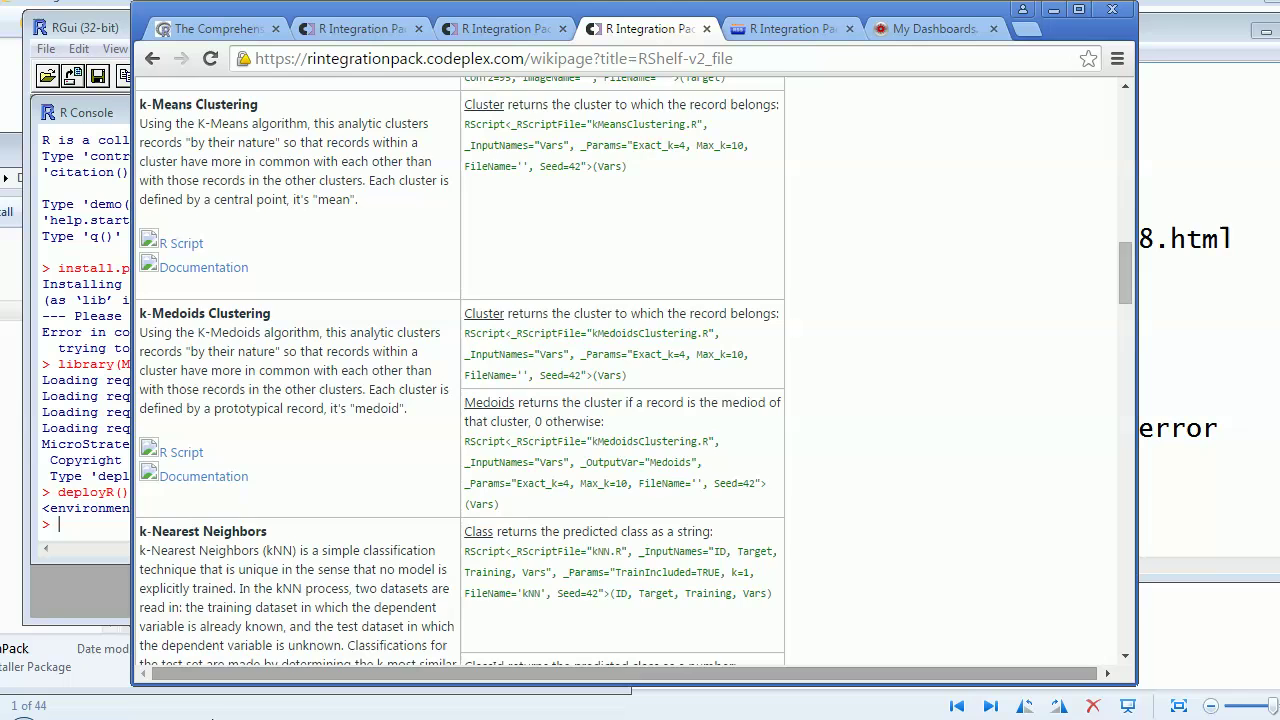
pyautogui.scroll(2, 420, 415)
pyautogui.scroll(10, 420, 415)
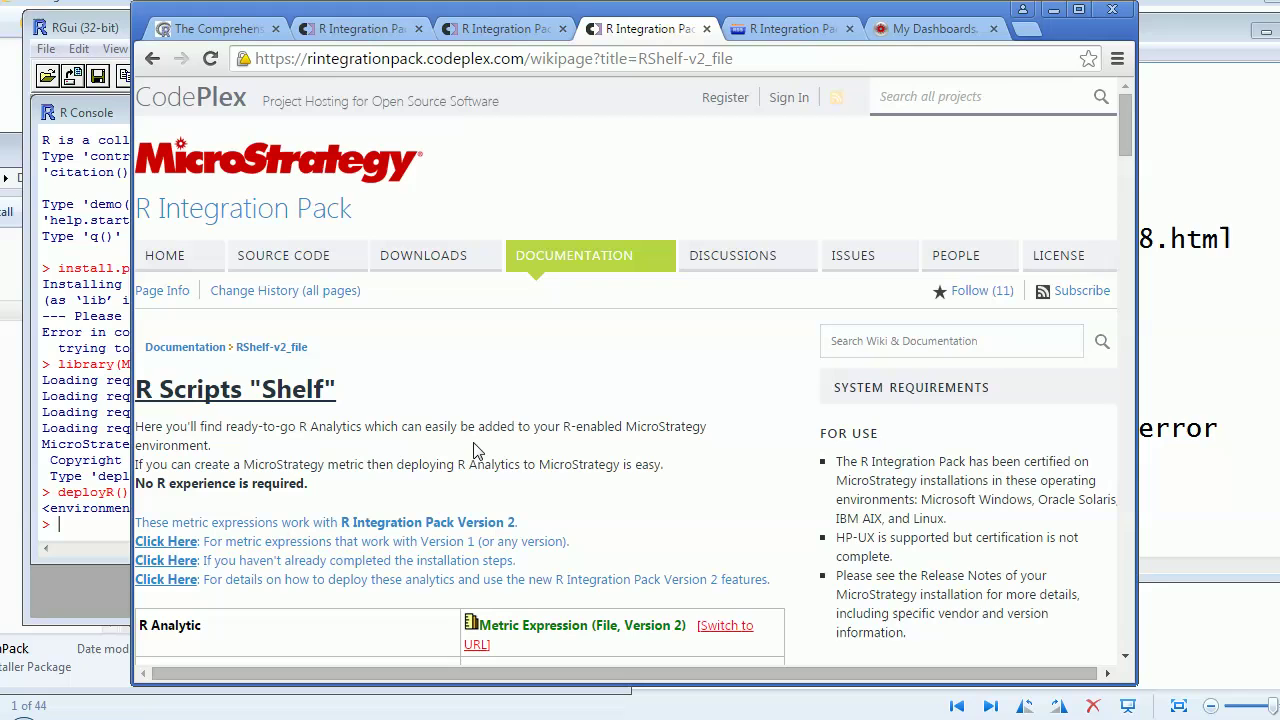
# Leave the R Console for the browser's My Dashboards page listing Samples and Store Details.
pyautogui.click(86, 497)
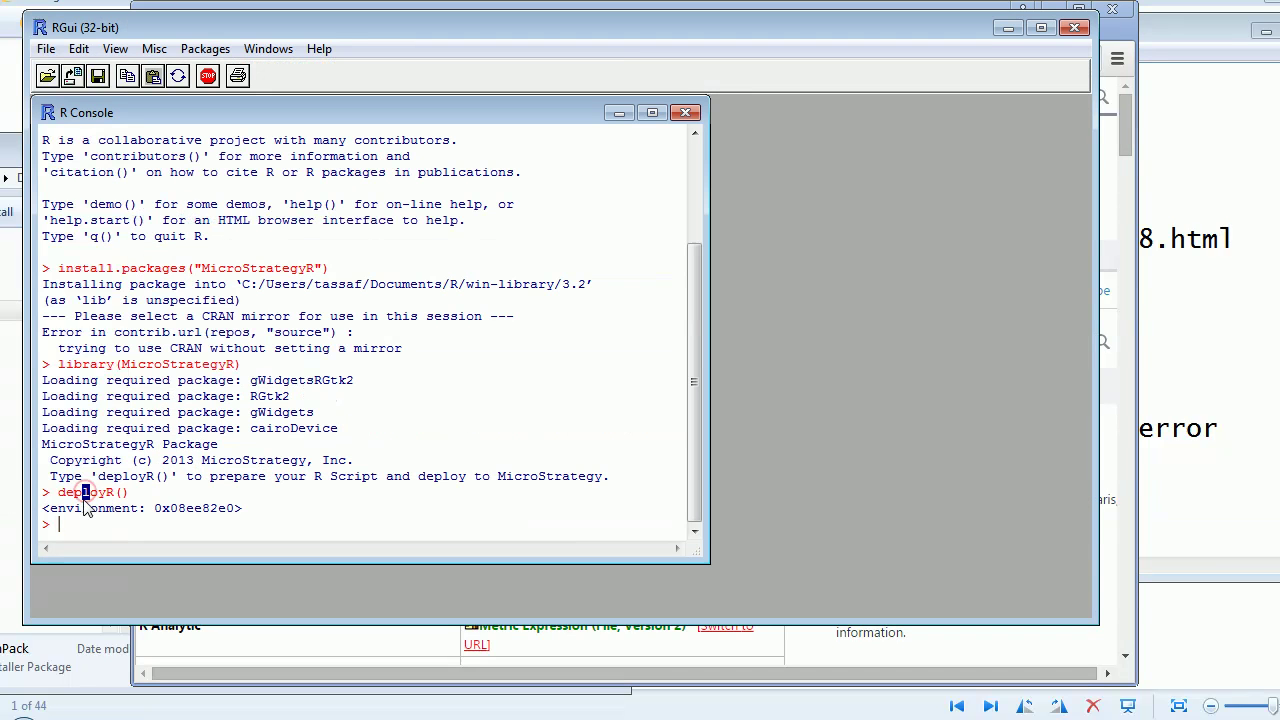
pyautogui.click(84, 490)
pyautogui.click(979, 10)
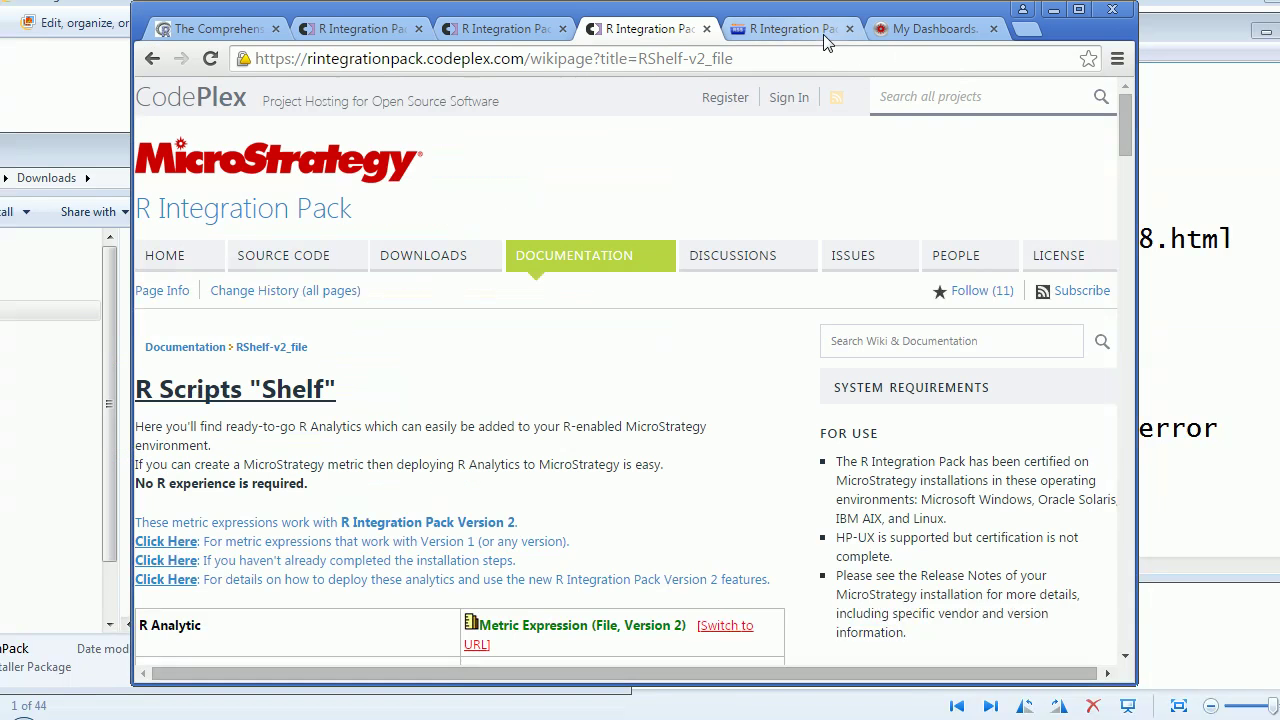
pyautogui.click(916, 30)
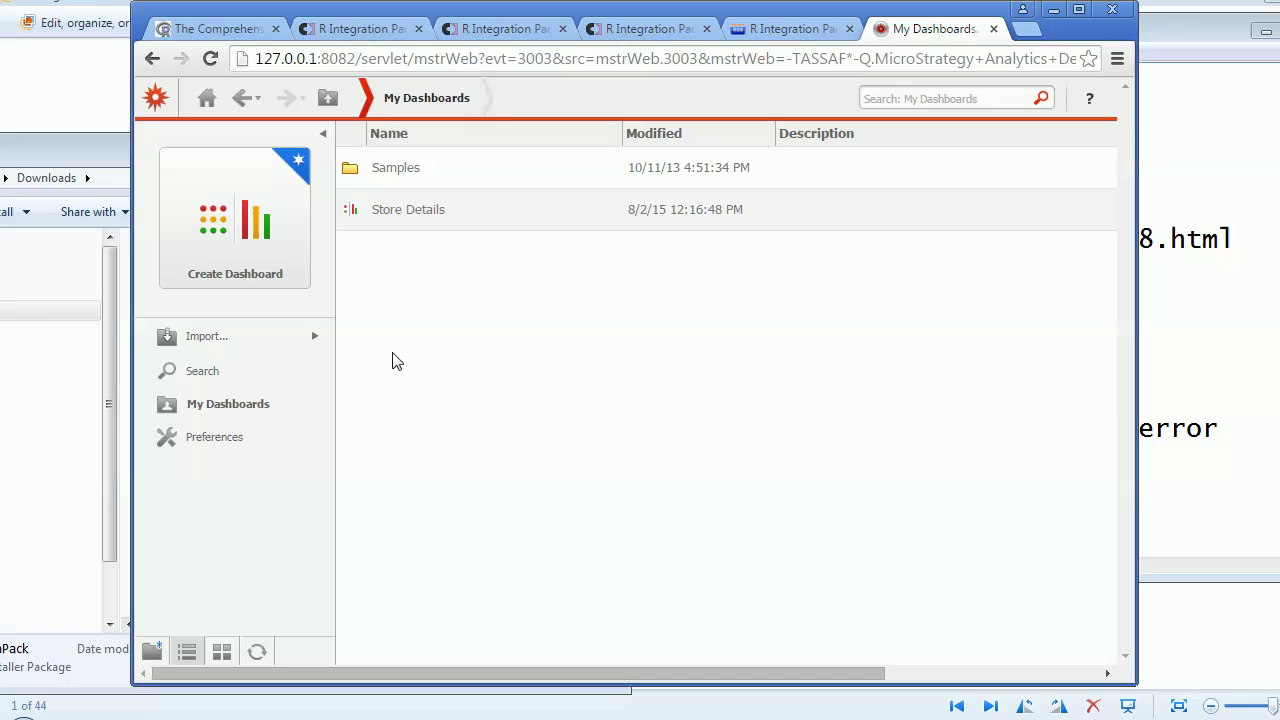
# Check the R scripts page and the Downloads folder, then return to My Dashboards.
pyautogui.click(798, 28)
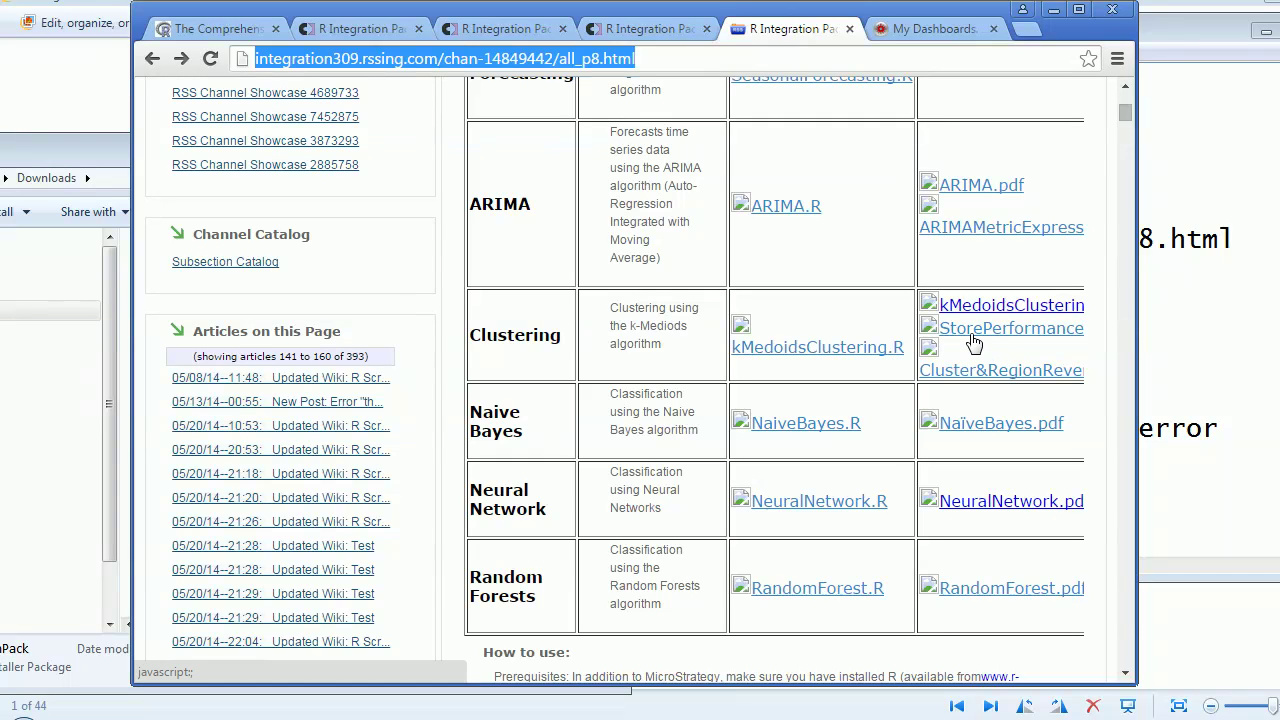
pyautogui.click(110, 356)
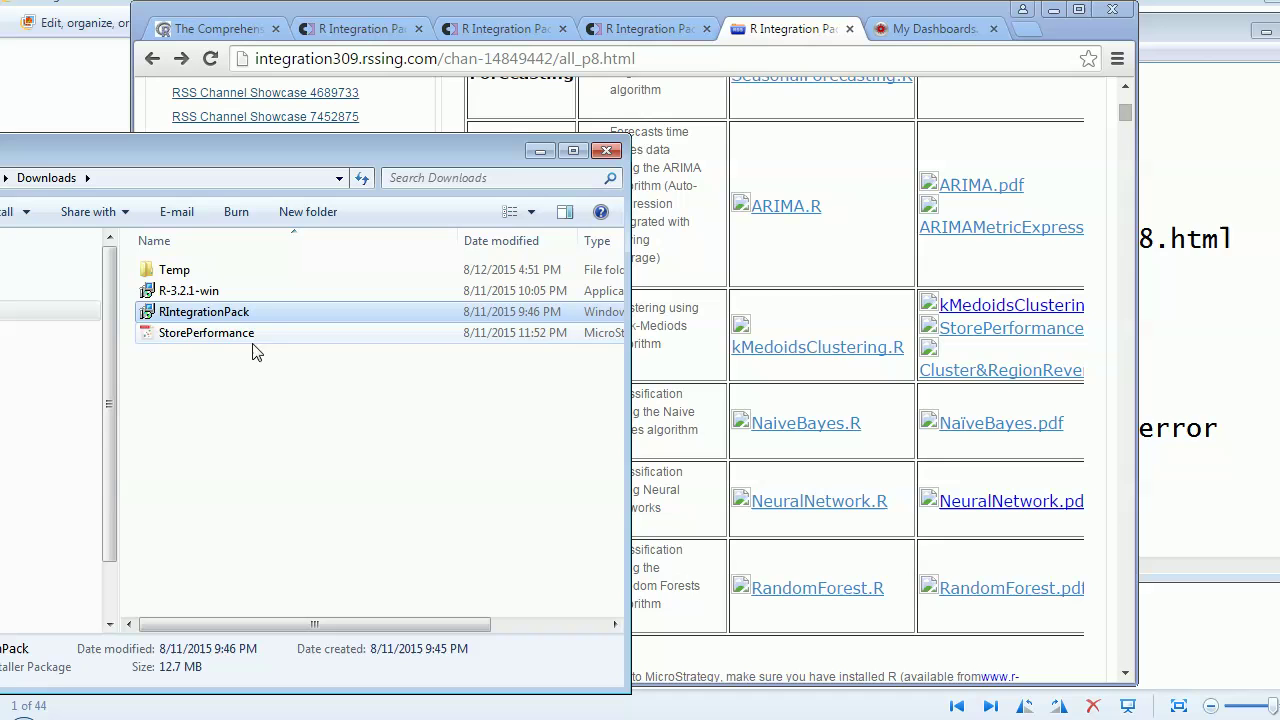
pyautogui.click(928, 28)
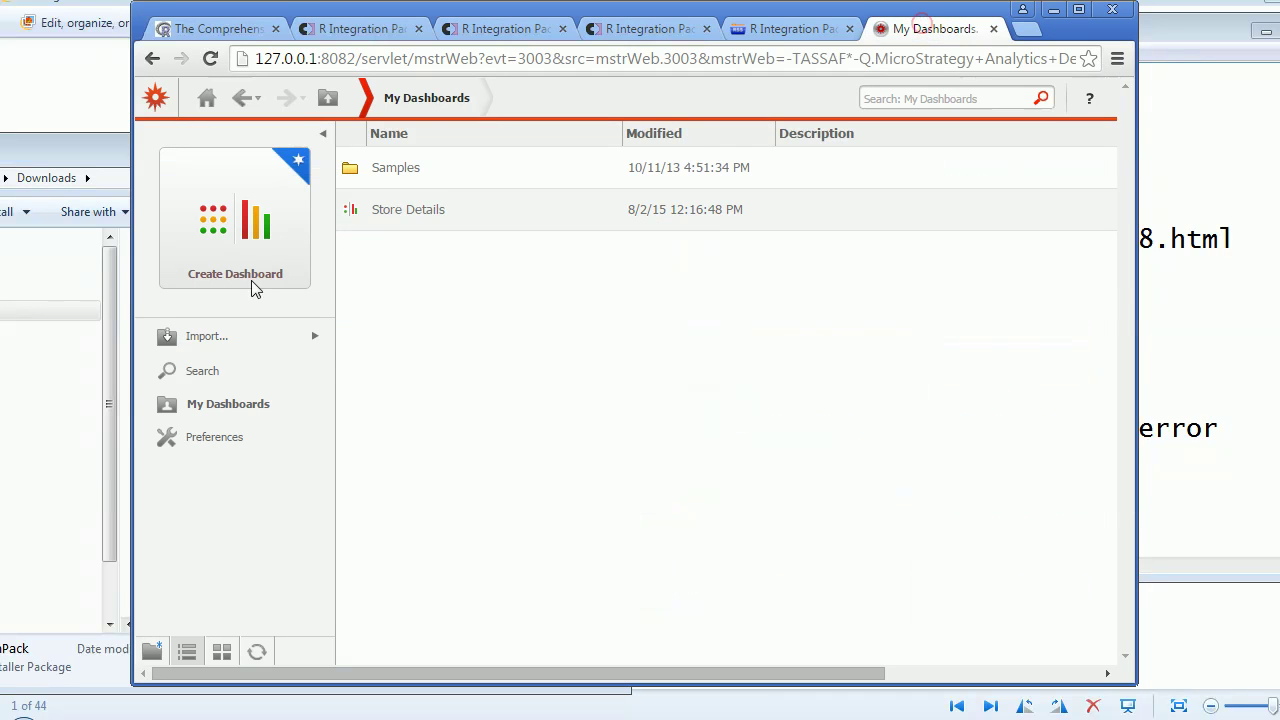
# Import the StorePerformance file and open the Store Performance Analysis dashboard.
pyautogui.moveTo(203, 350)
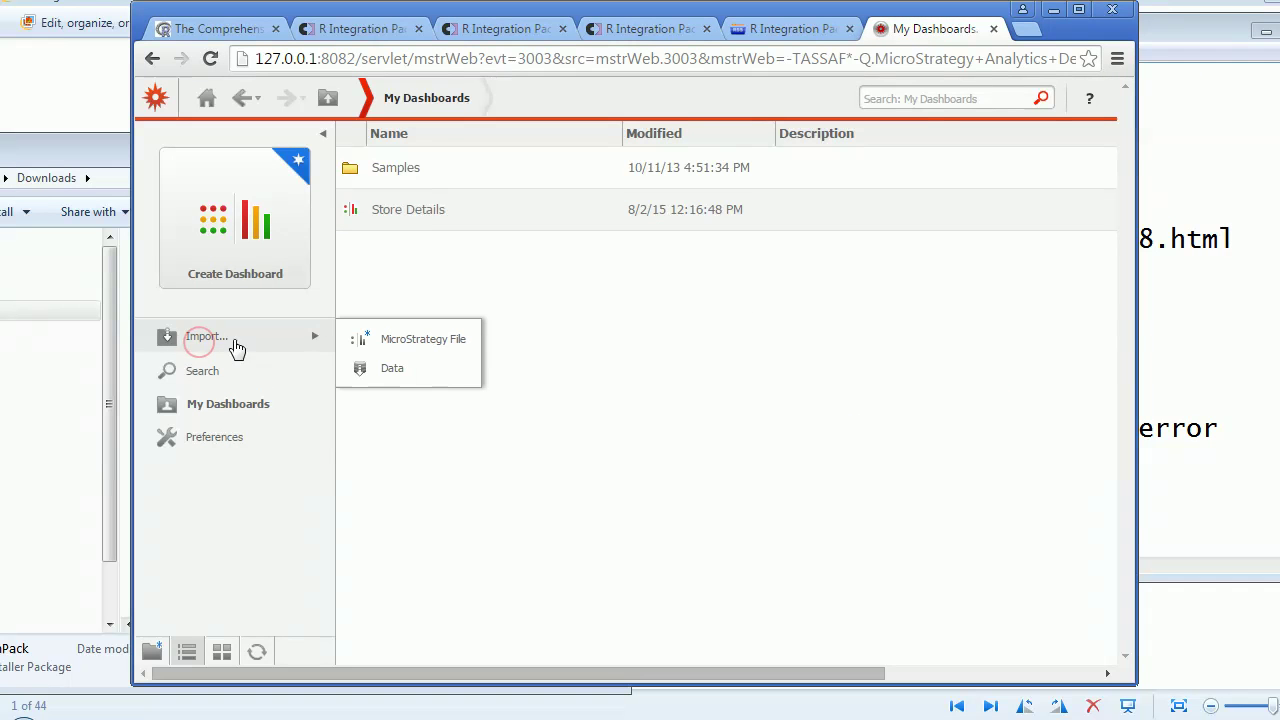
pyautogui.click(438, 342)
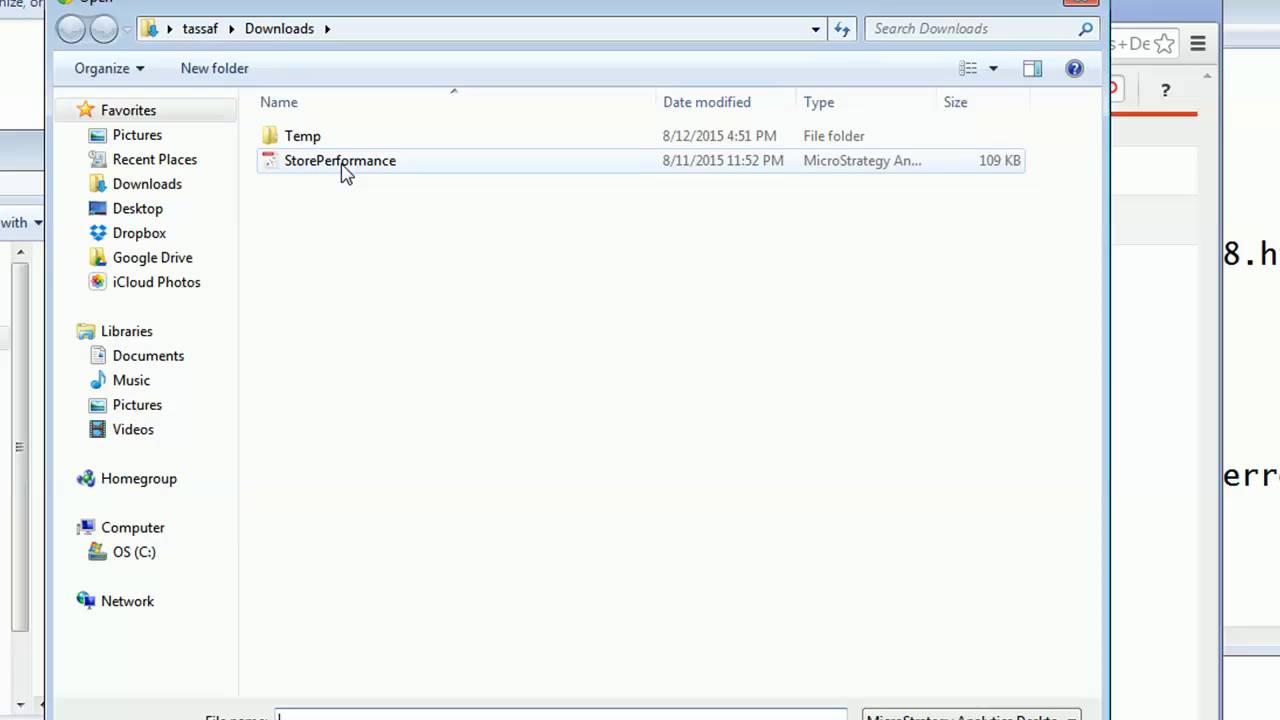
pyautogui.click(339, 163)
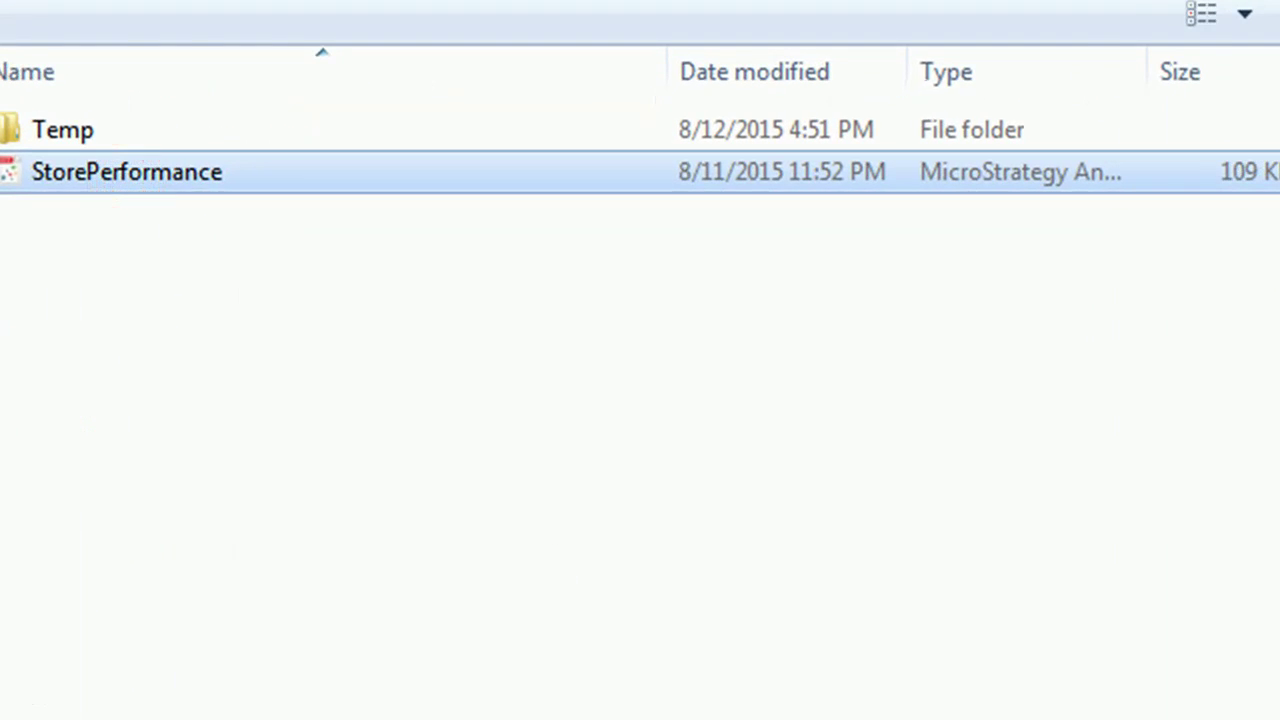
pyautogui.press('Return')
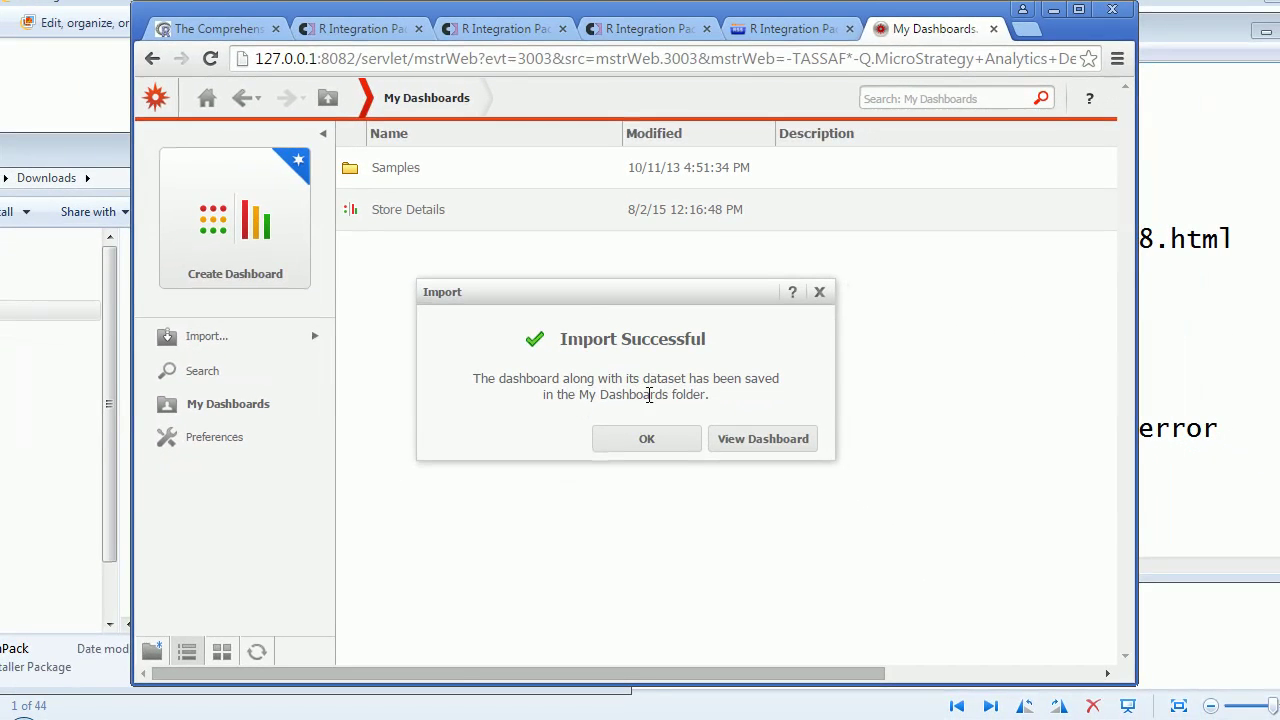
pyautogui.click(672, 446)
pyautogui.click(430, 252)
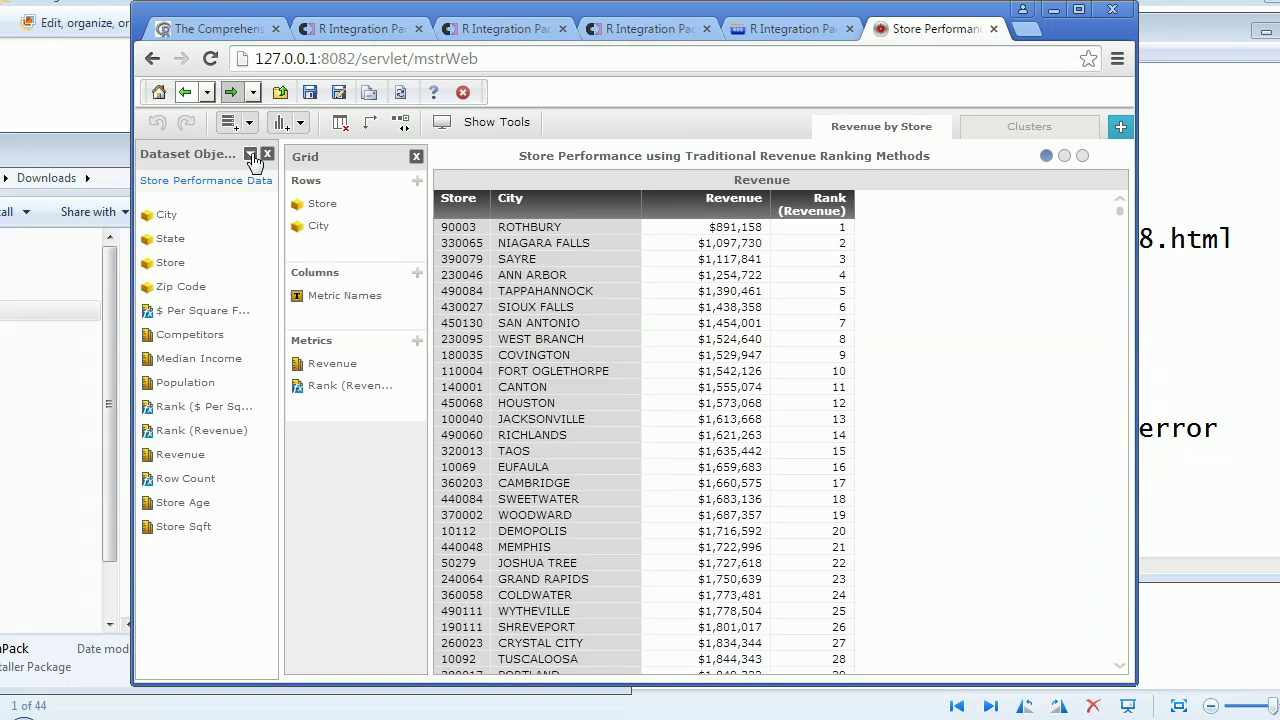
# Insert a new dataset metric named Clustering and look up the RScript function under Data Mining.
pyautogui.click(250, 156)
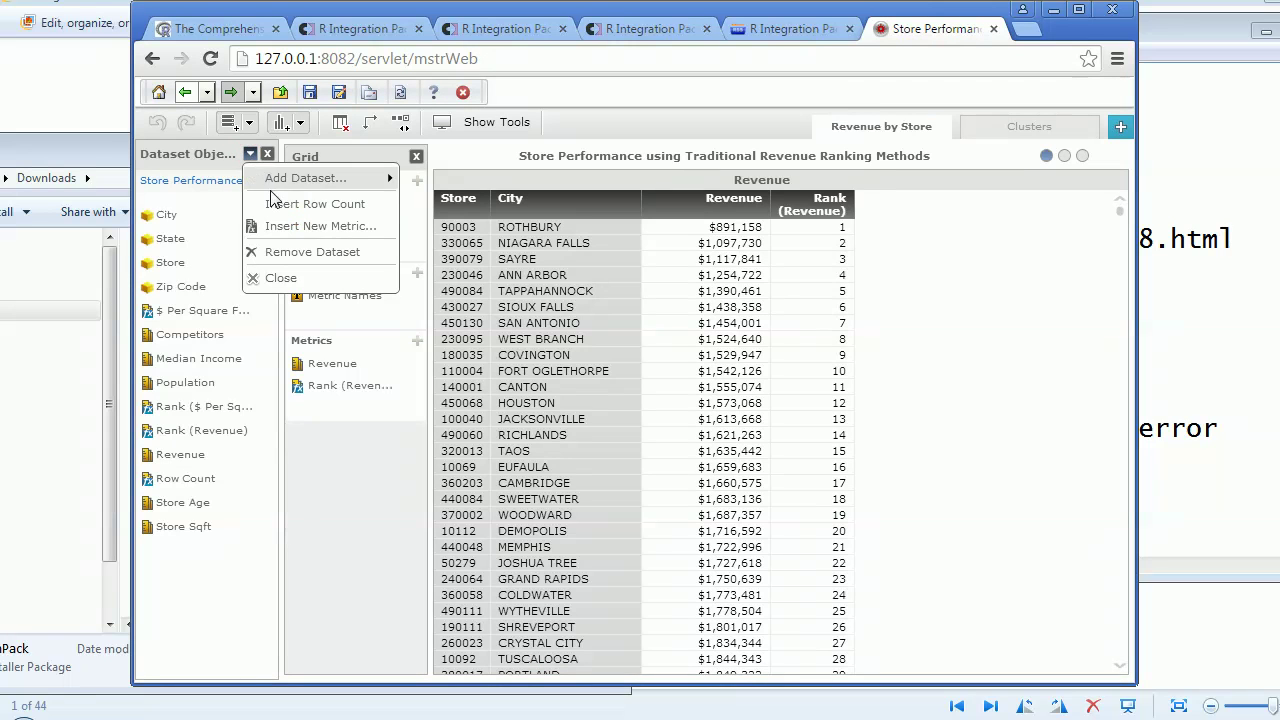
pyautogui.click(310, 228)
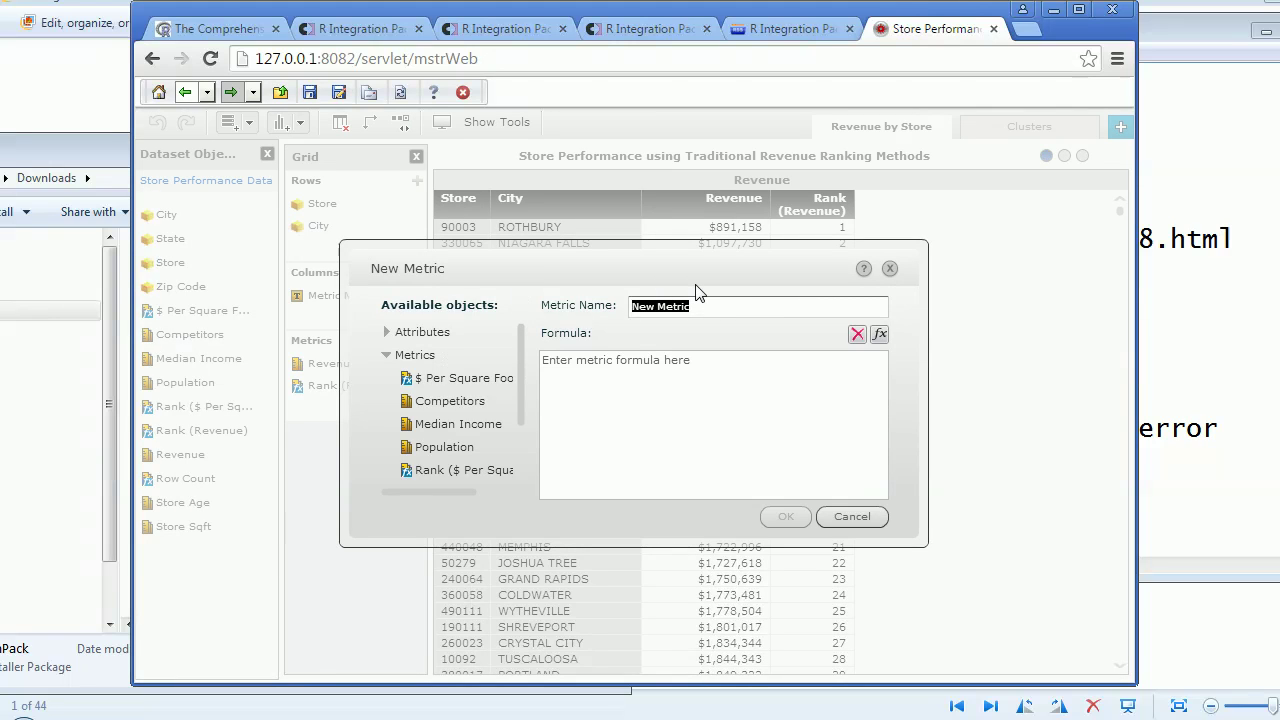
pyautogui.write('Clustering')
pyautogui.click(879, 336)
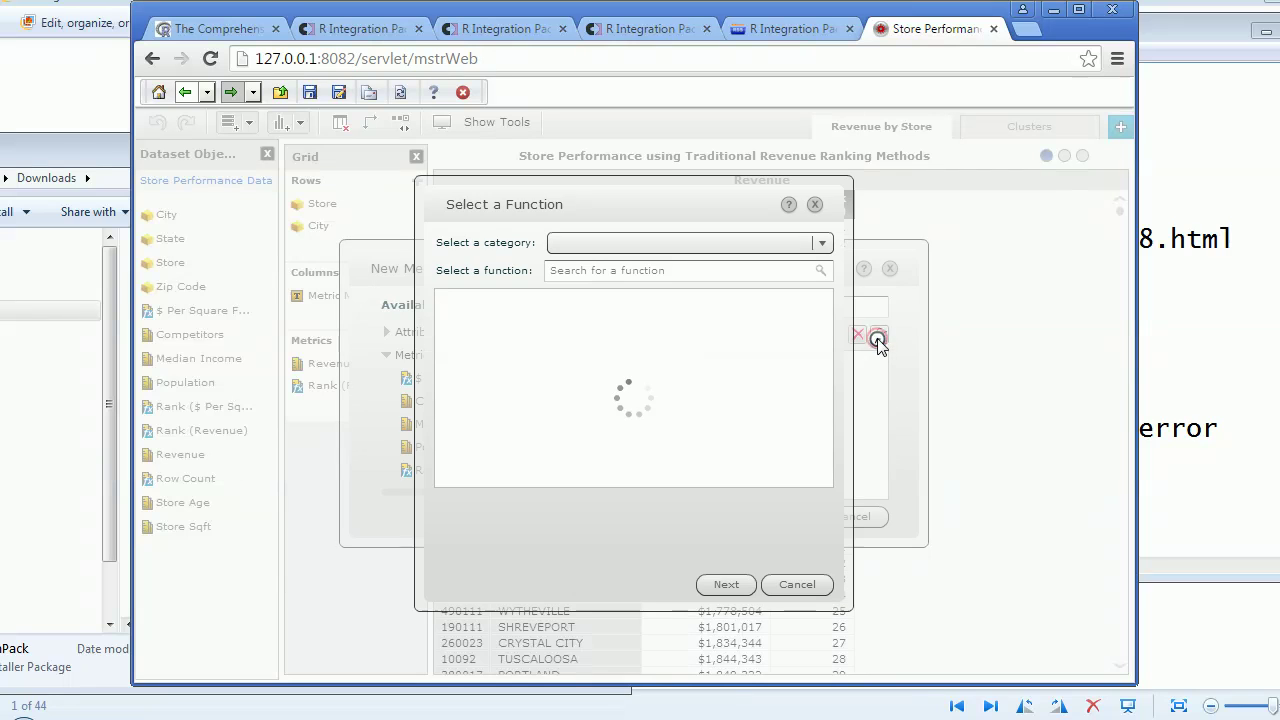
pyautogui.click(822, 240)
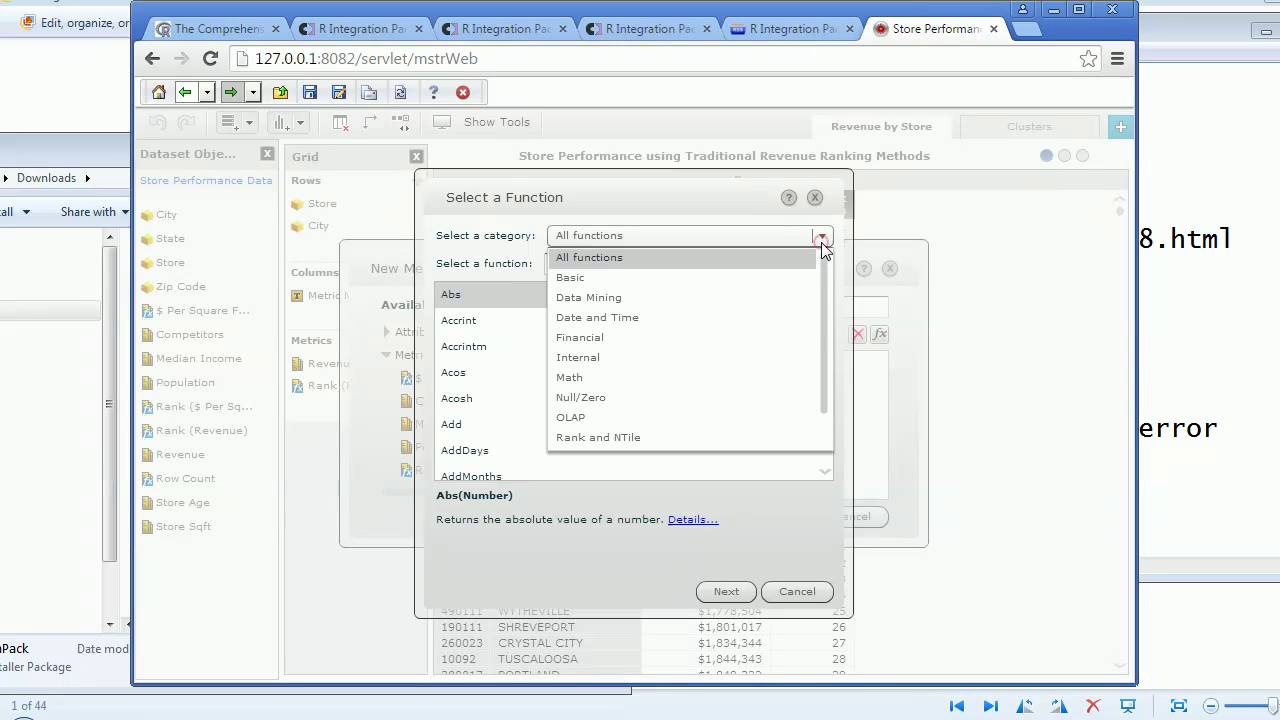
pyautogui.click(617, 300)
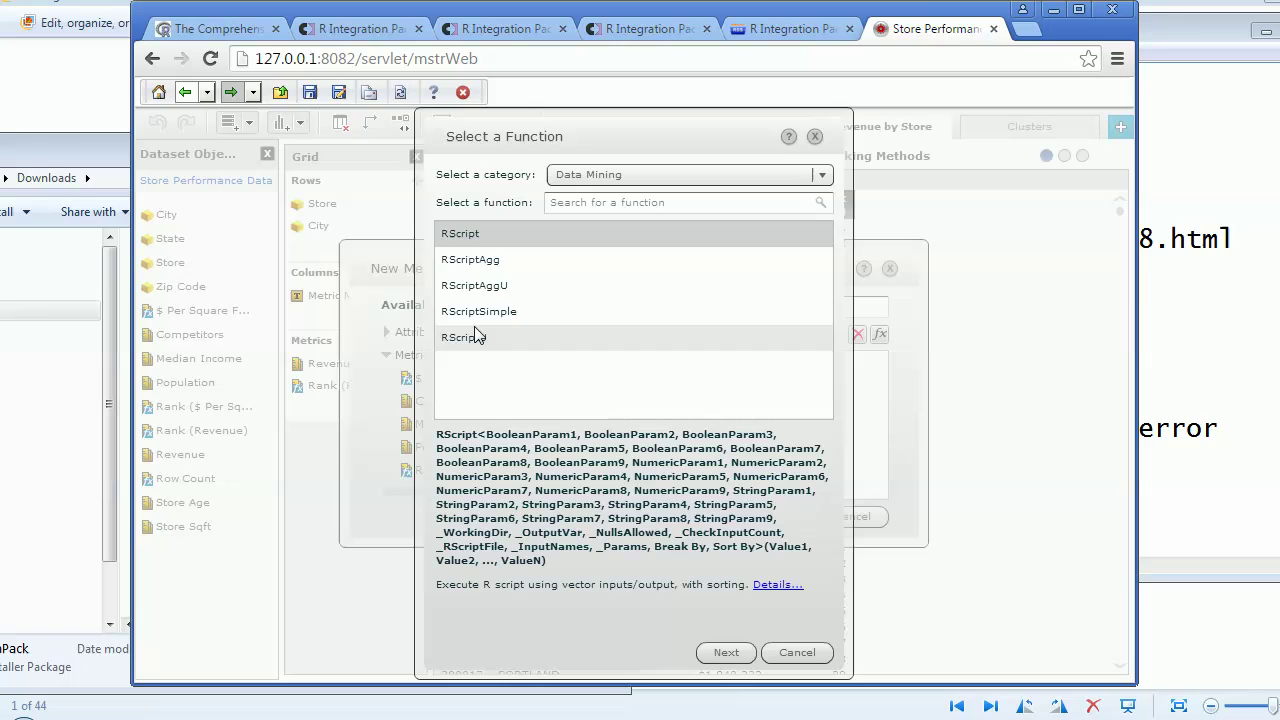
pyautogui.click(470, 240)
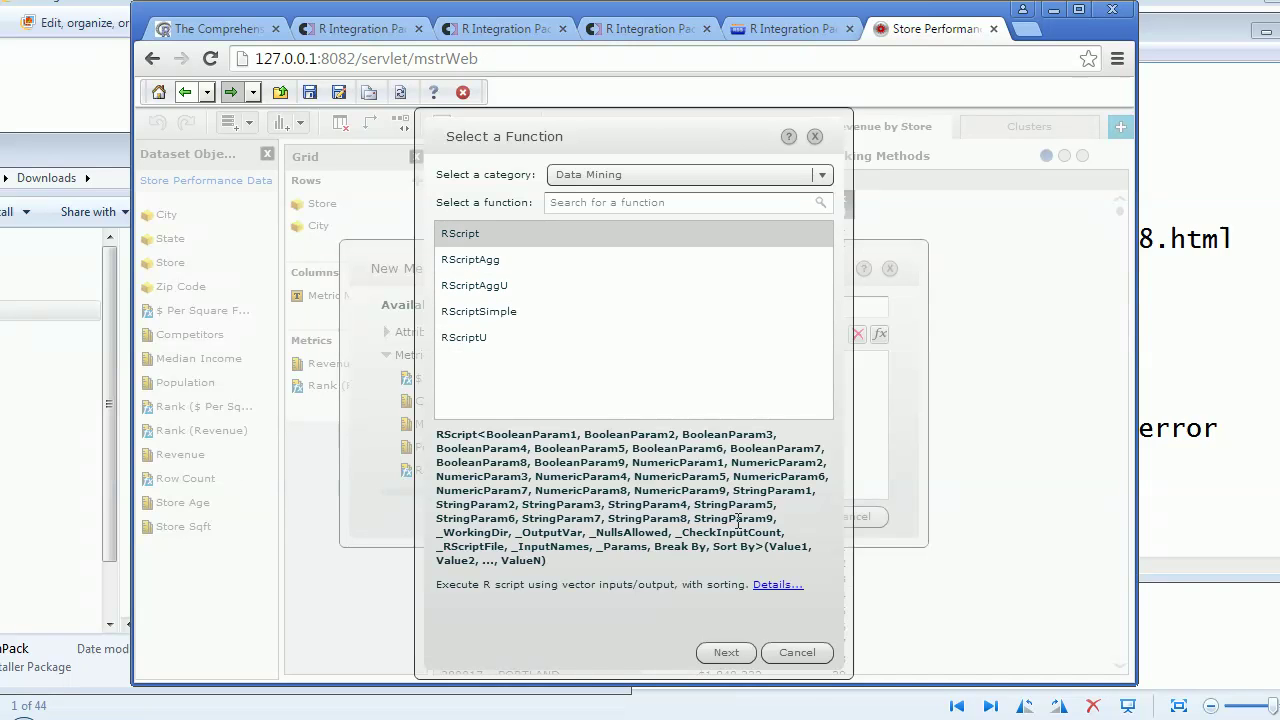
pyautogui.click(795, 654)
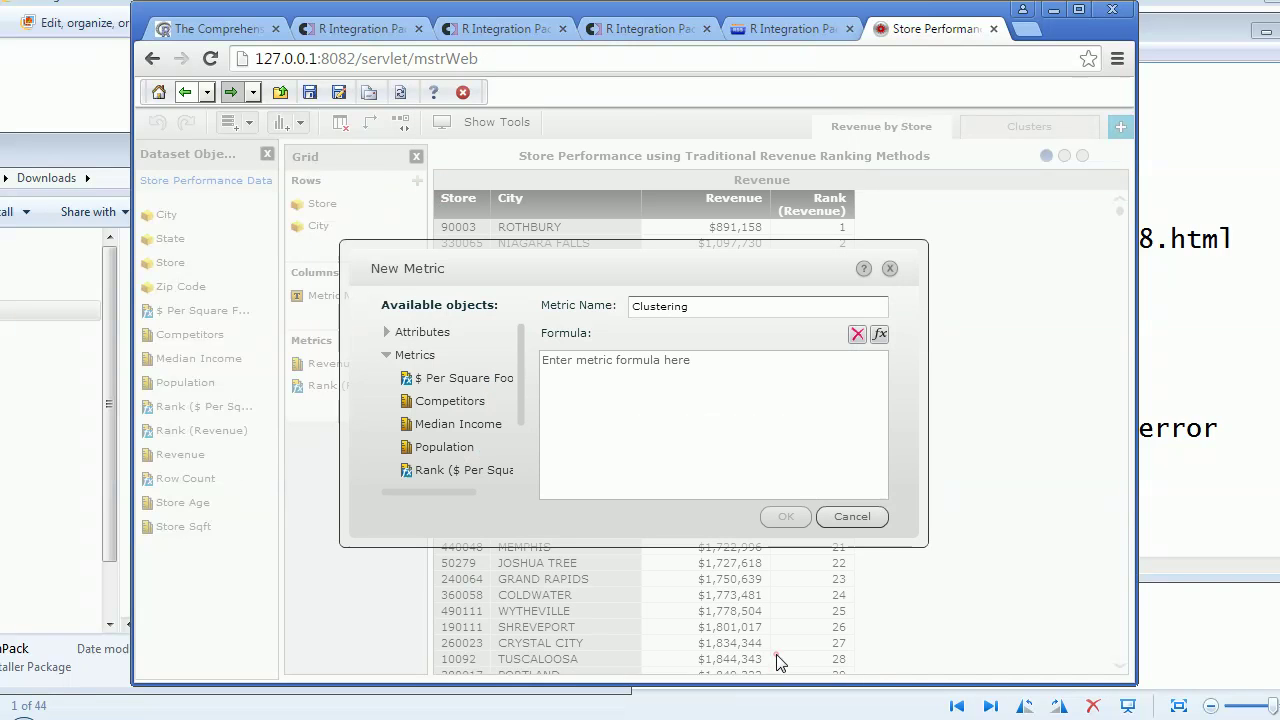
# Paste the RScript kMedoidsClustering formula, replace Vars with Store Age, and save the metric.
pyautogui.click(614, 394)
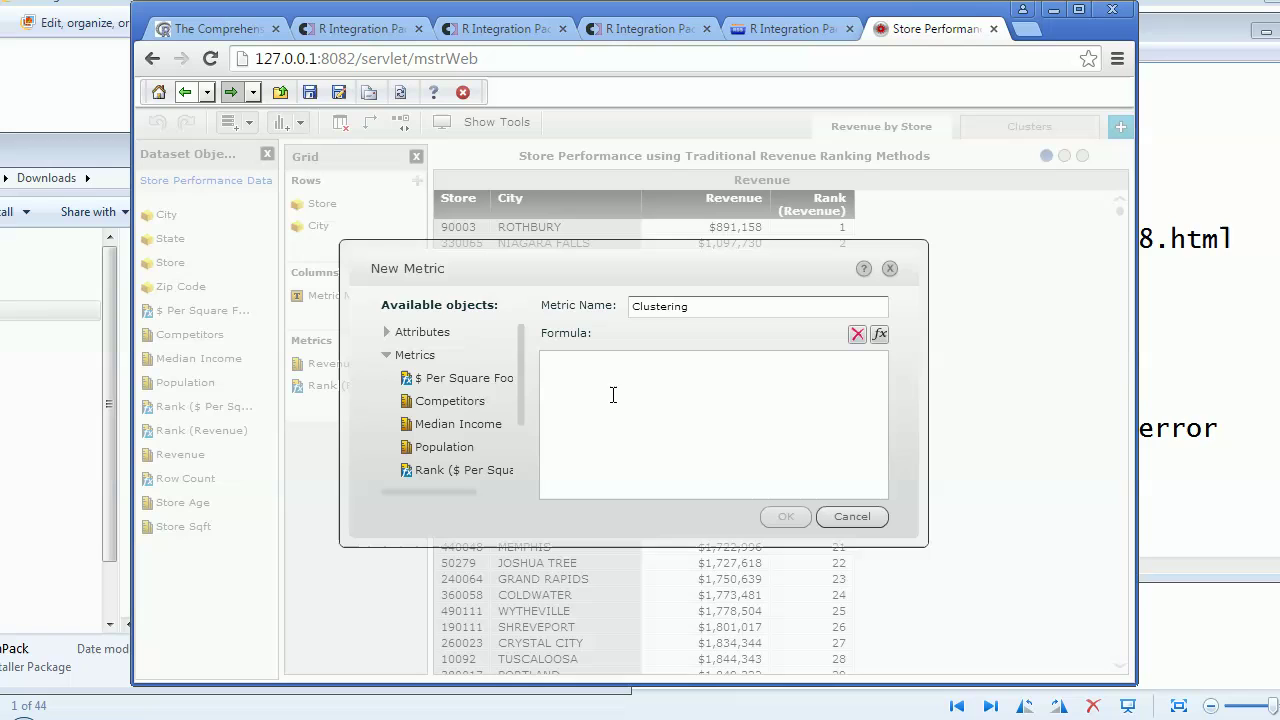
pyautogui.write('RScript<_RScriptFile="C:\\Program Files\\R Integration Pack\\RScripts\\kMedoidsClustering.R", _InputNames="Vars", NumericParam1=4, NumericParam2=10, NumericParam3=42>(Vars)')
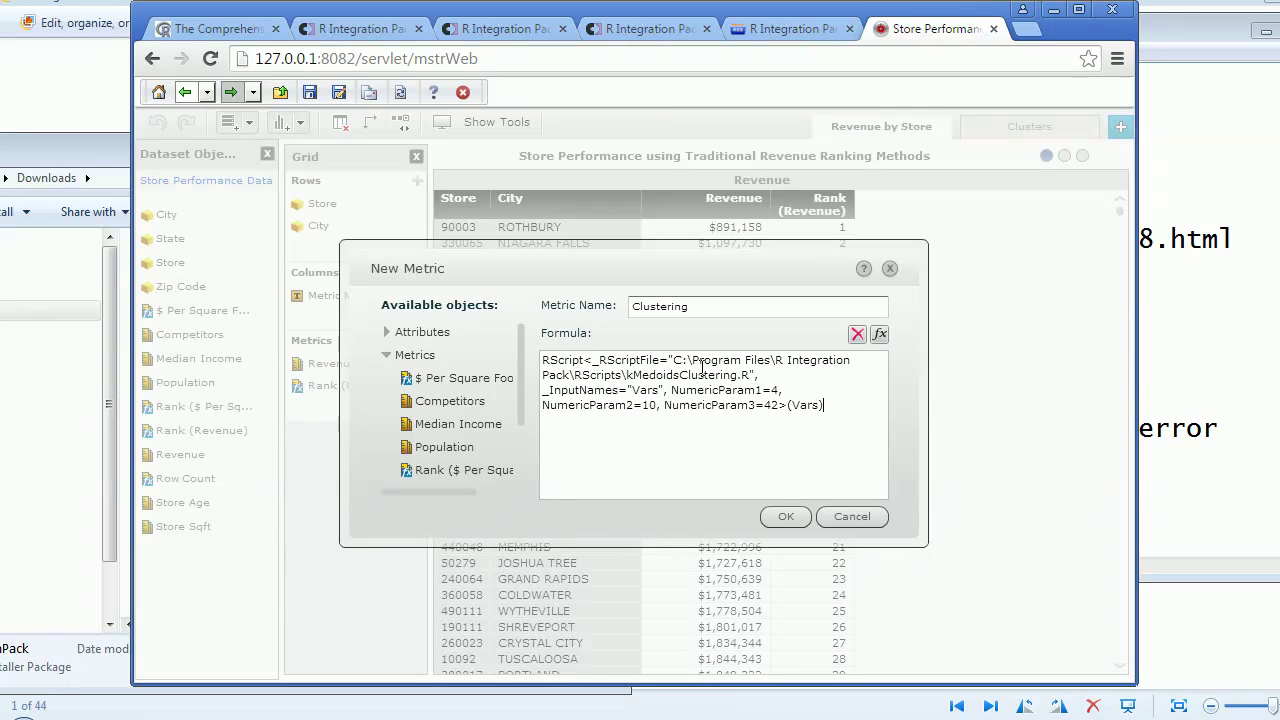
pyautogui.moveTo(818, 408); pyautogui.dragTo(793, 410)
pyautogui.moveTo(521, 395); pyautogui.dragTo(533, 471)
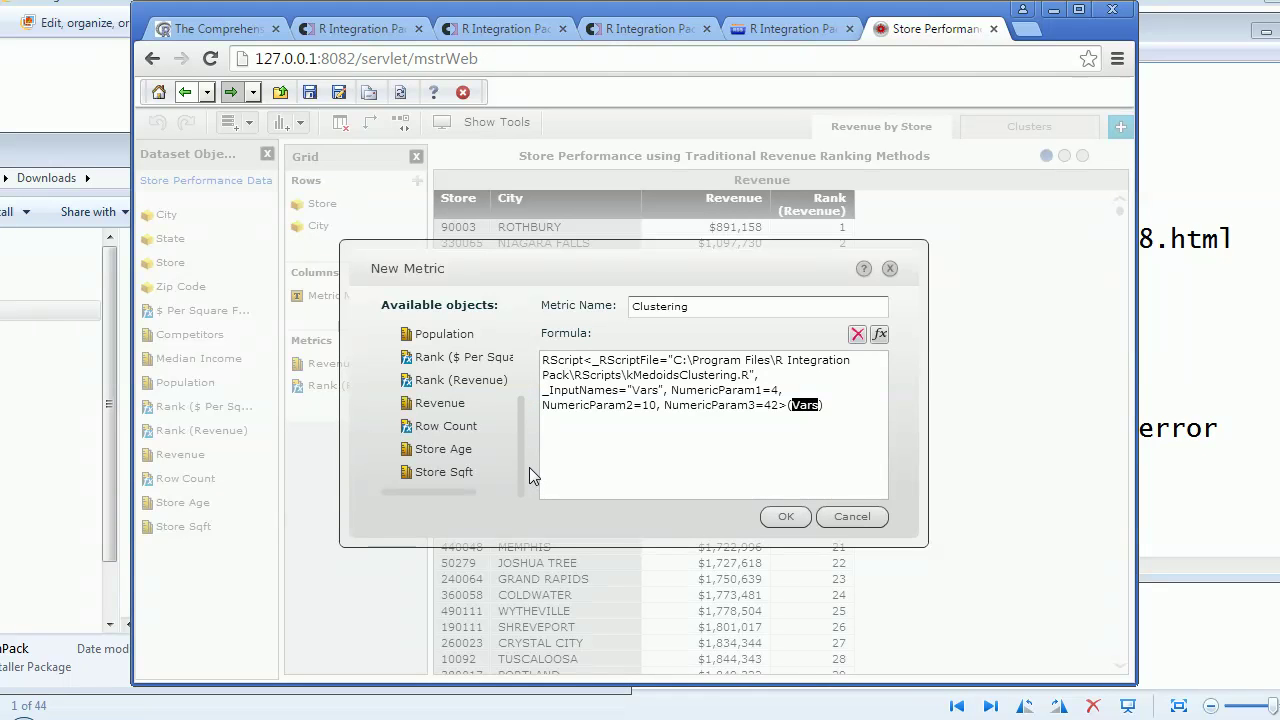
pyautogui.moveTo(443, 449); pyautogui.dragTo(812, 413)
pyautogui.click(858, 404)
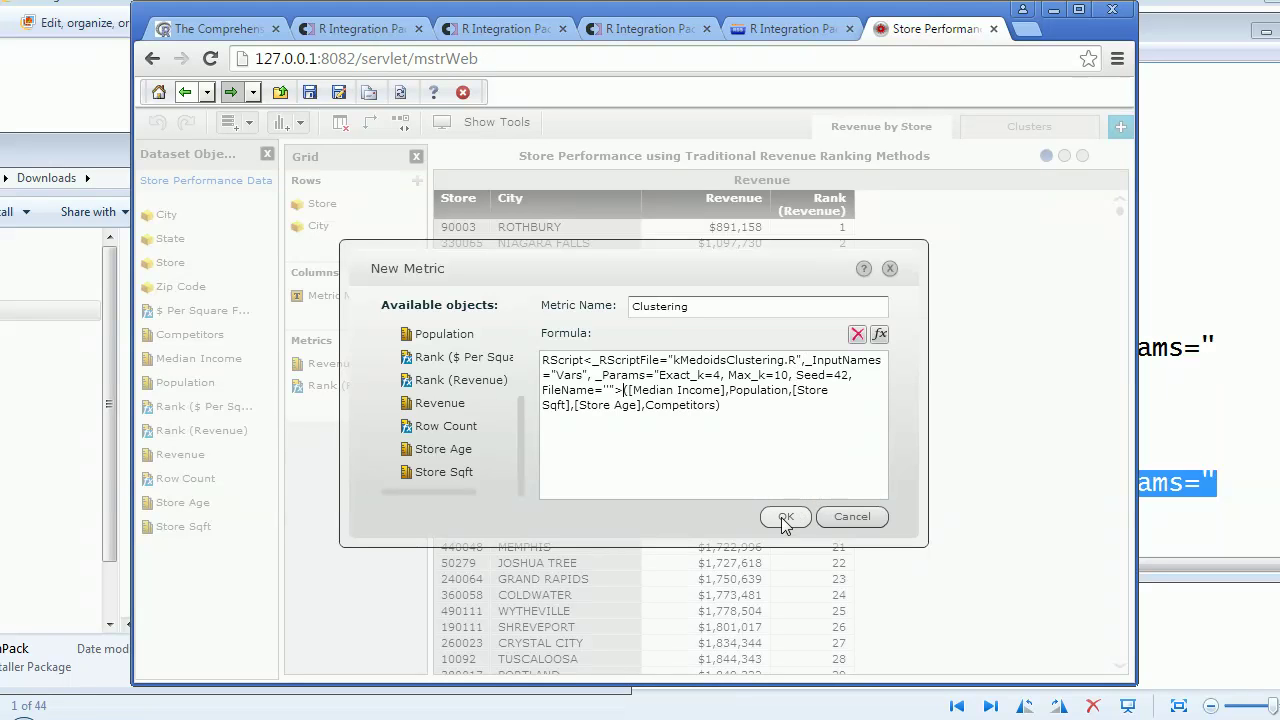
pyautogui.click(775, 517)
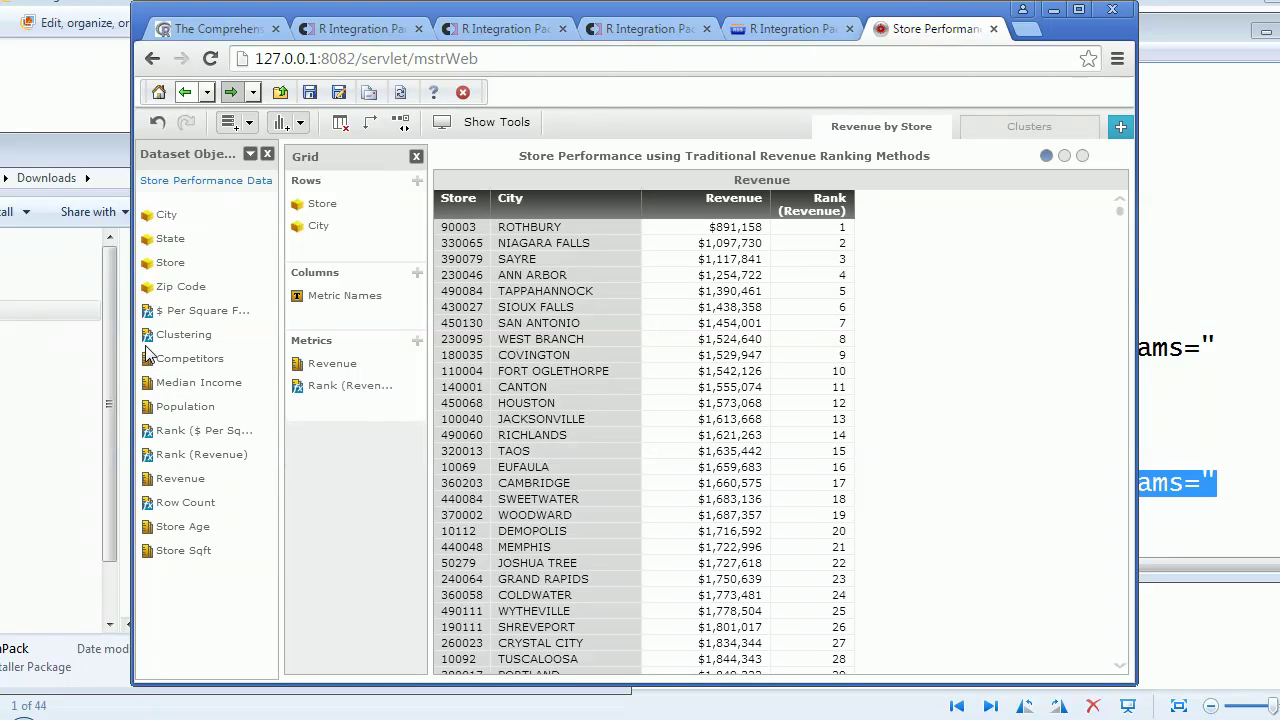
# Show the Clusters page's Store Clustering chart and drop Clustering onto its Color By.
pyautogui.moveTo(155, 338); pyautogui.dragTo(859, 296)
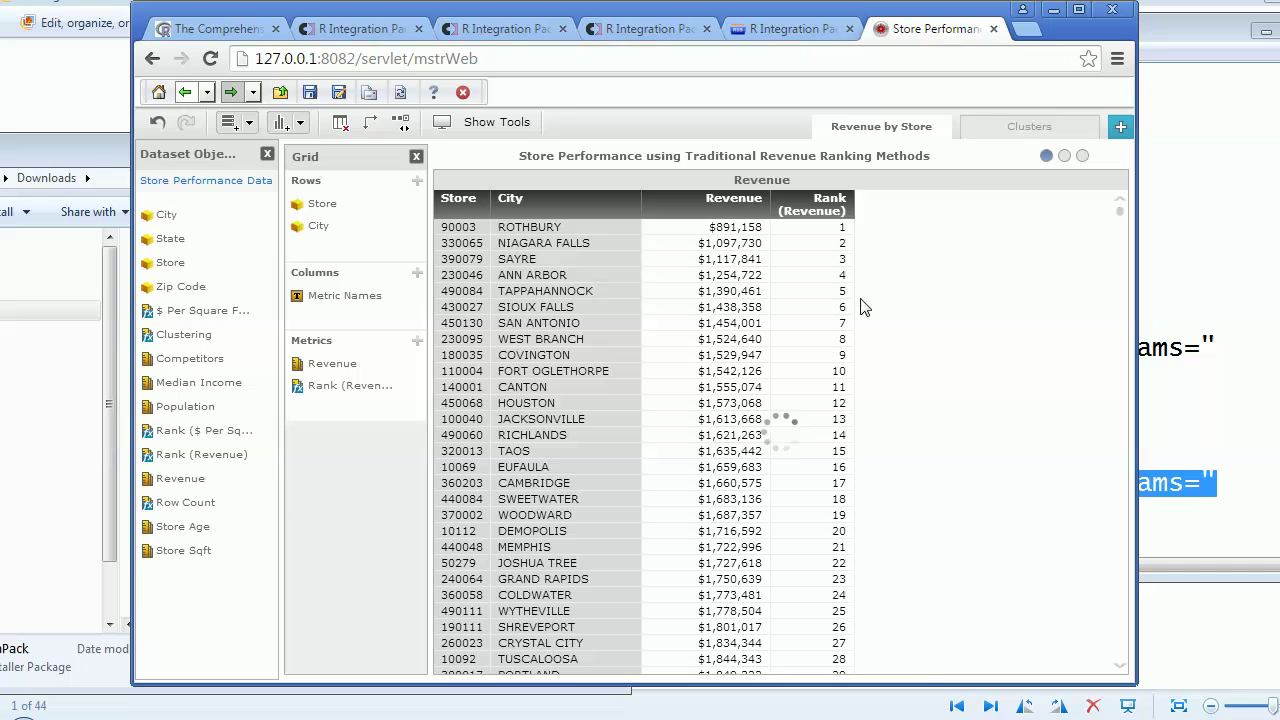
pyautogui.click(997, 138)
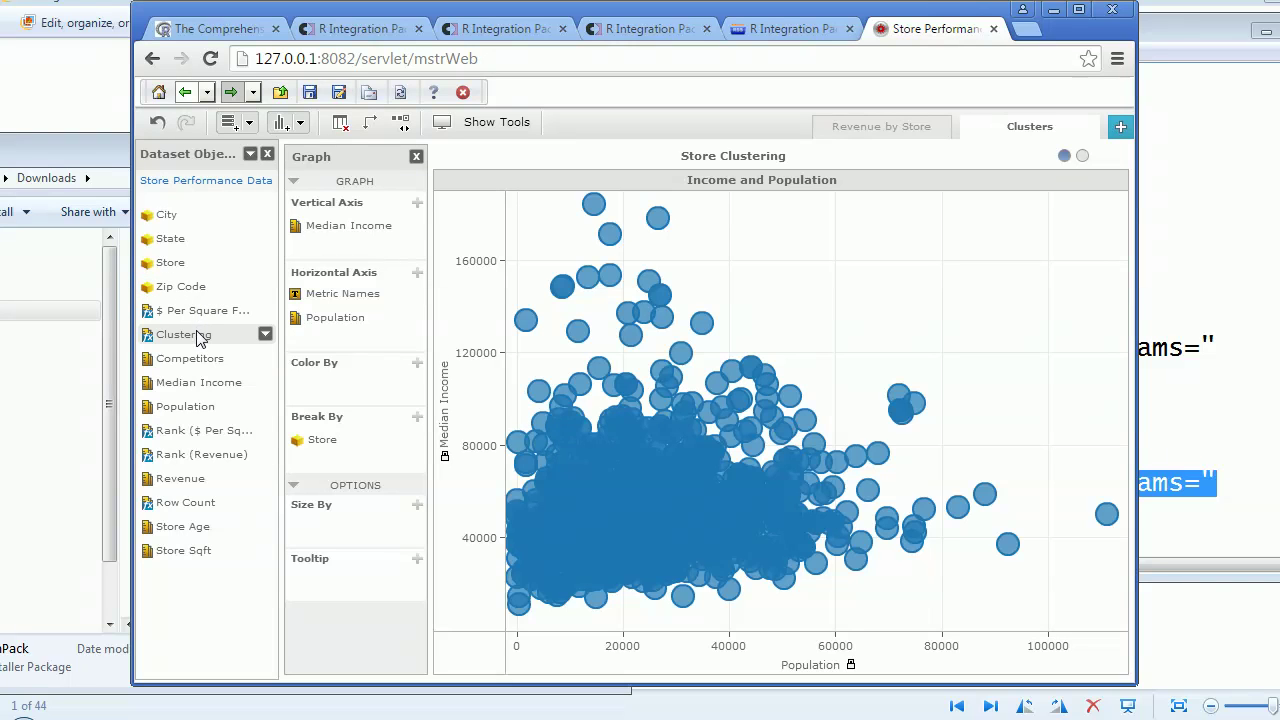
pyautogui.moveTo(194, 343); pyautogui.dragTo(356, 403)
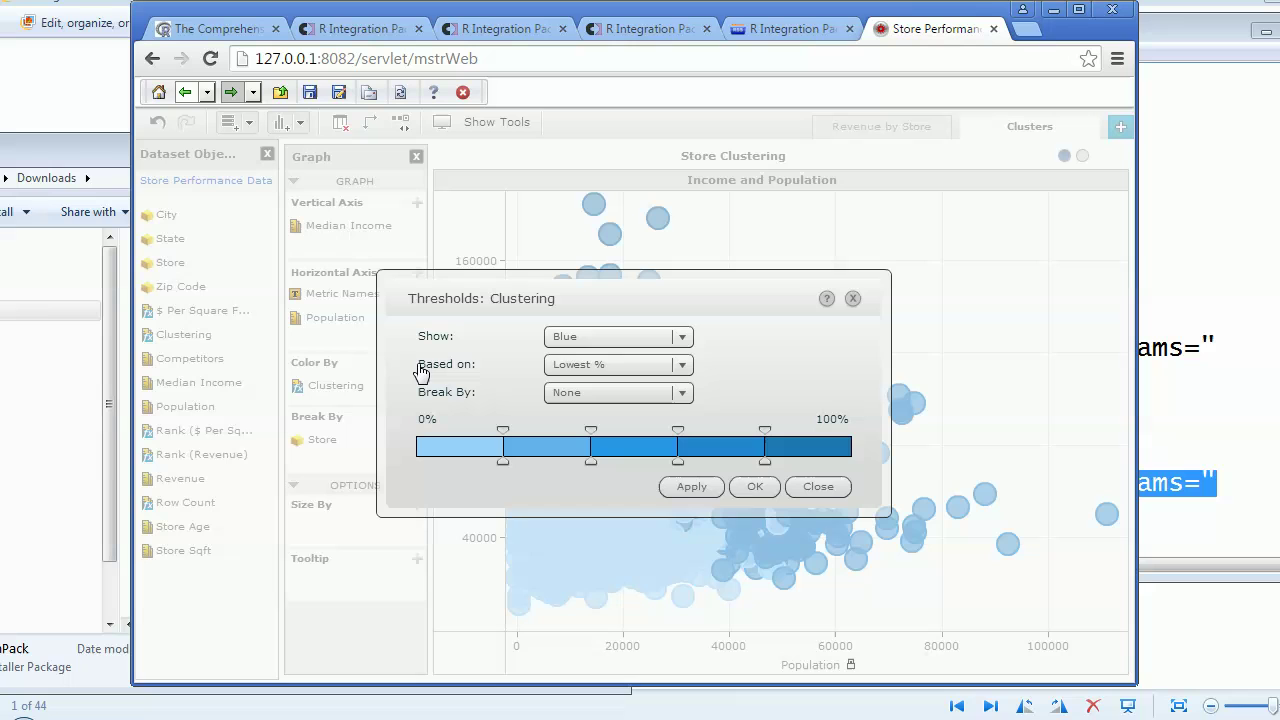
# Apply Red-Yellow-Green thresholds with an added orange FF6600 second band to the bubbles.
pyautogui.click(680, 337)
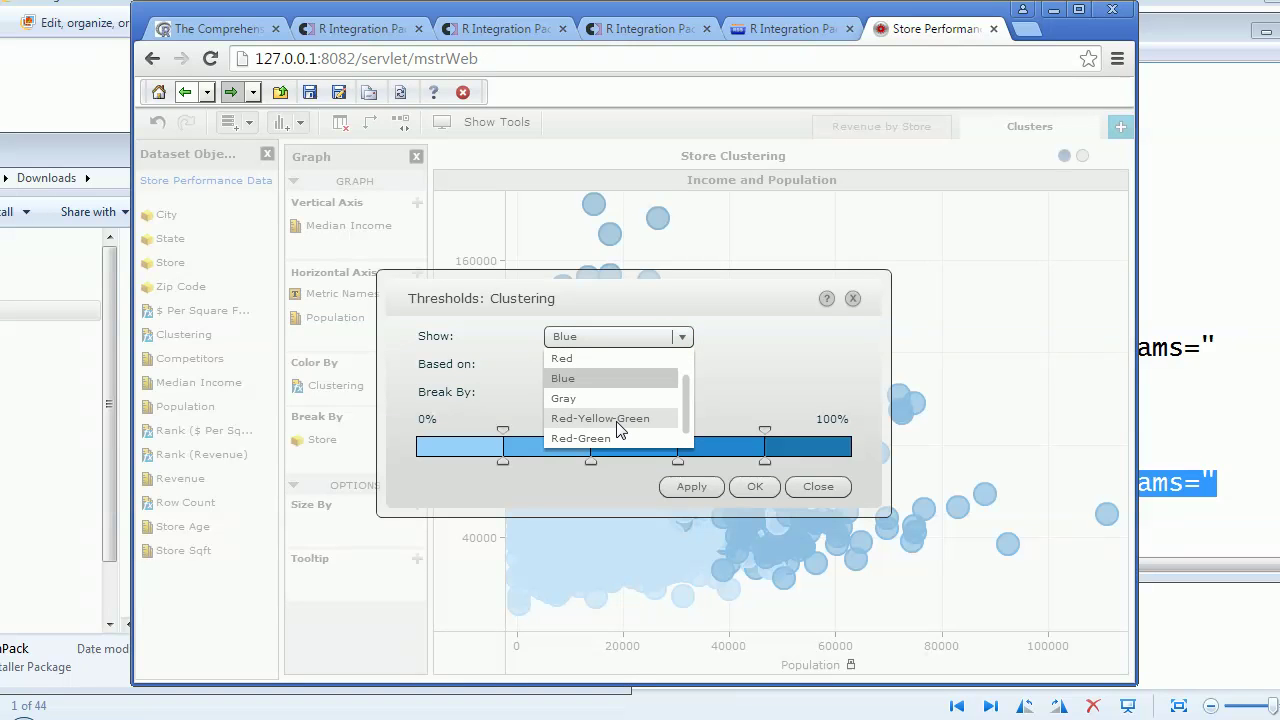
pyautogui.click(647, 424)
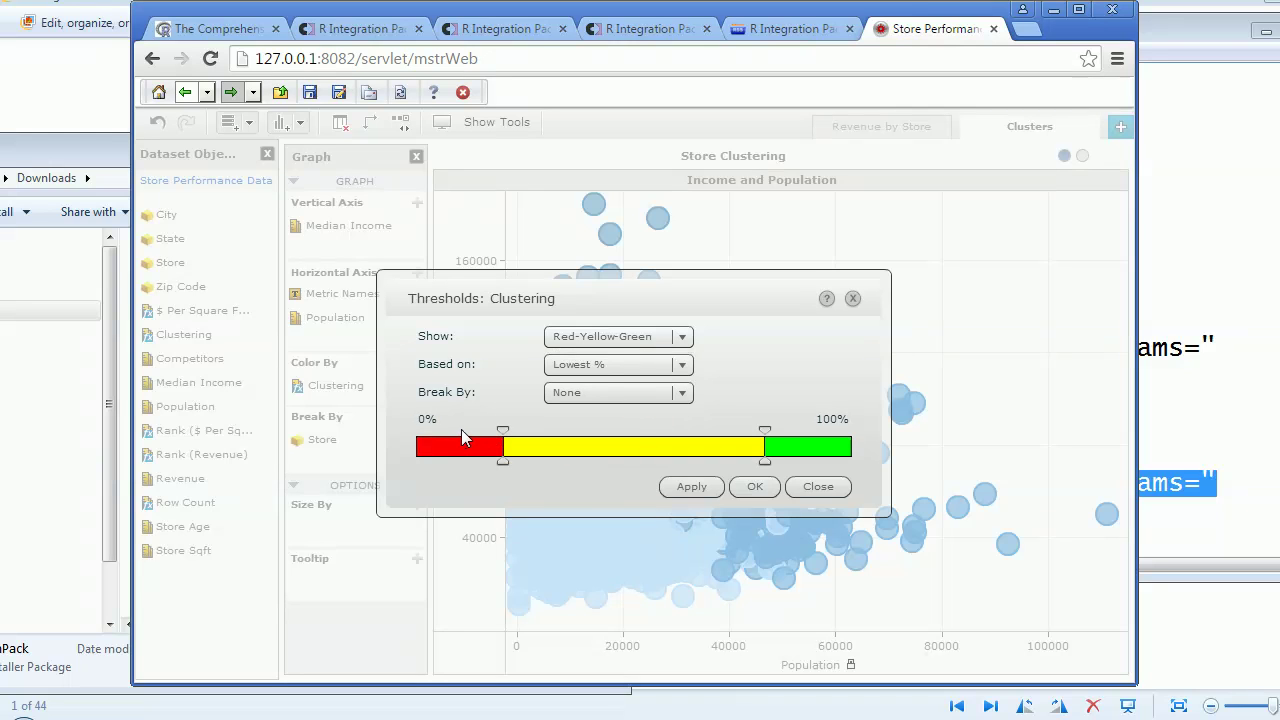
pyautogui.click(518, 446)
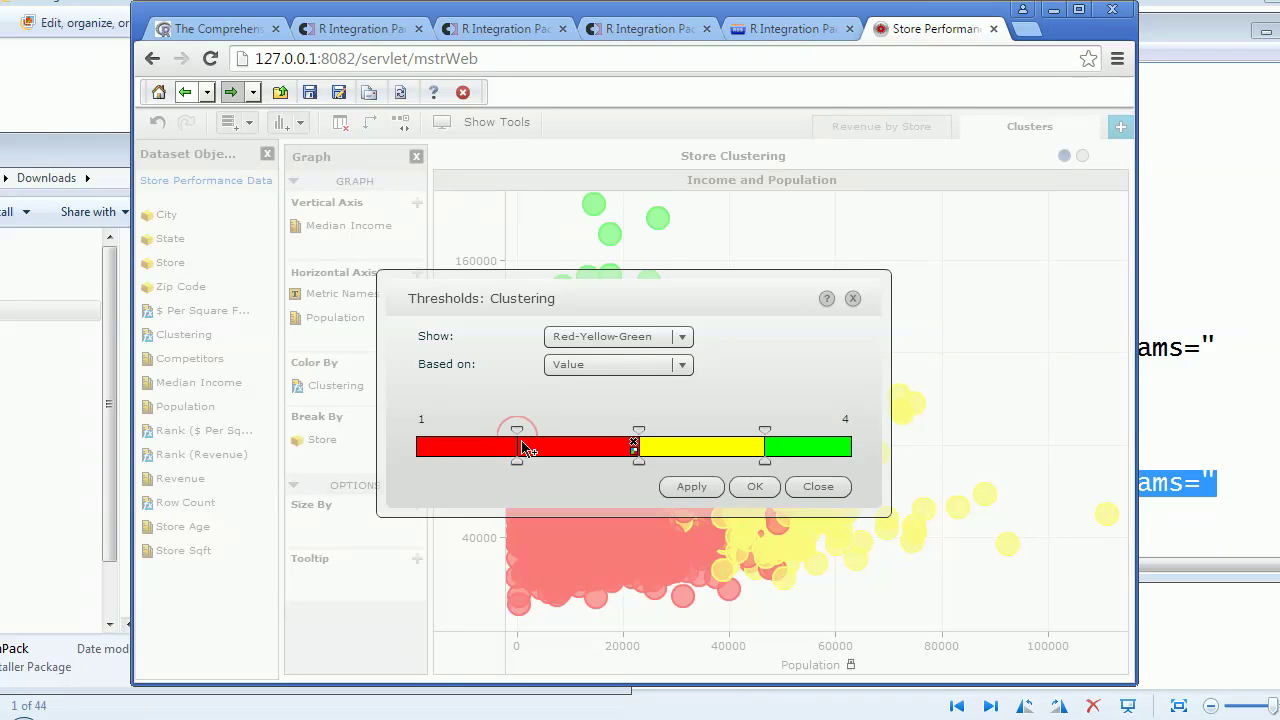
pyautogui.click(634, 448)
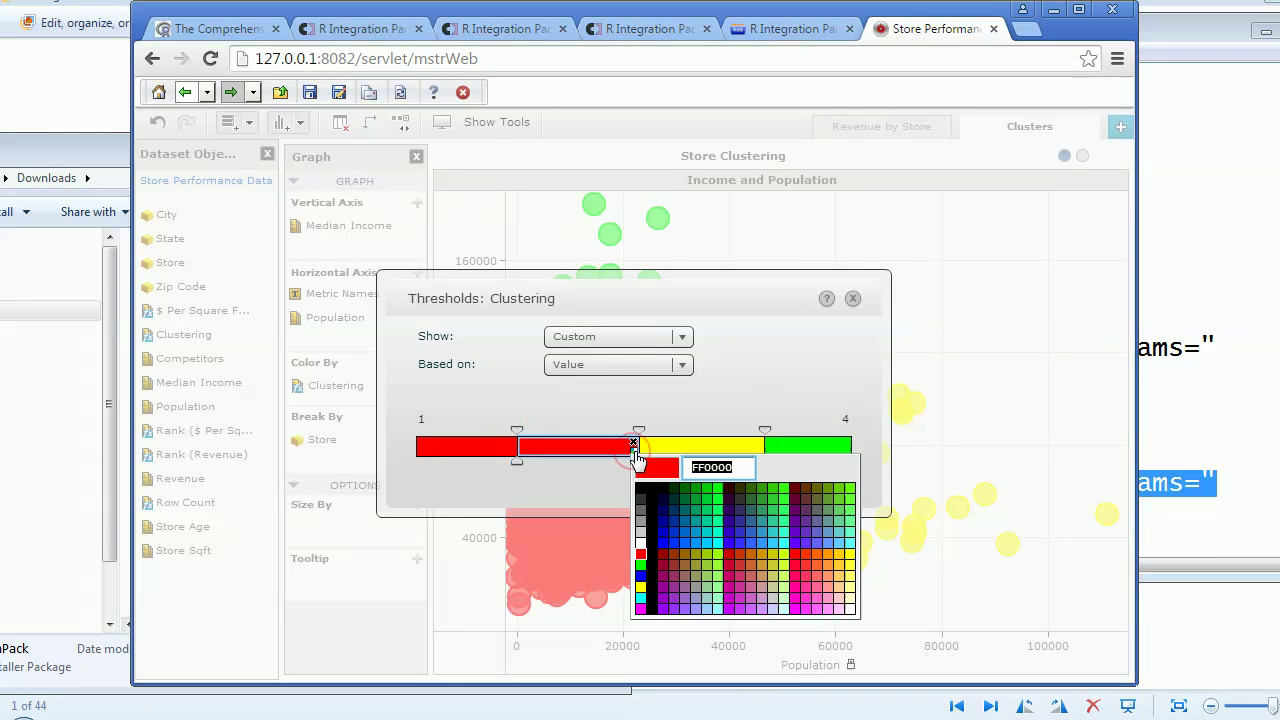
pyautogui.click(813, 557)
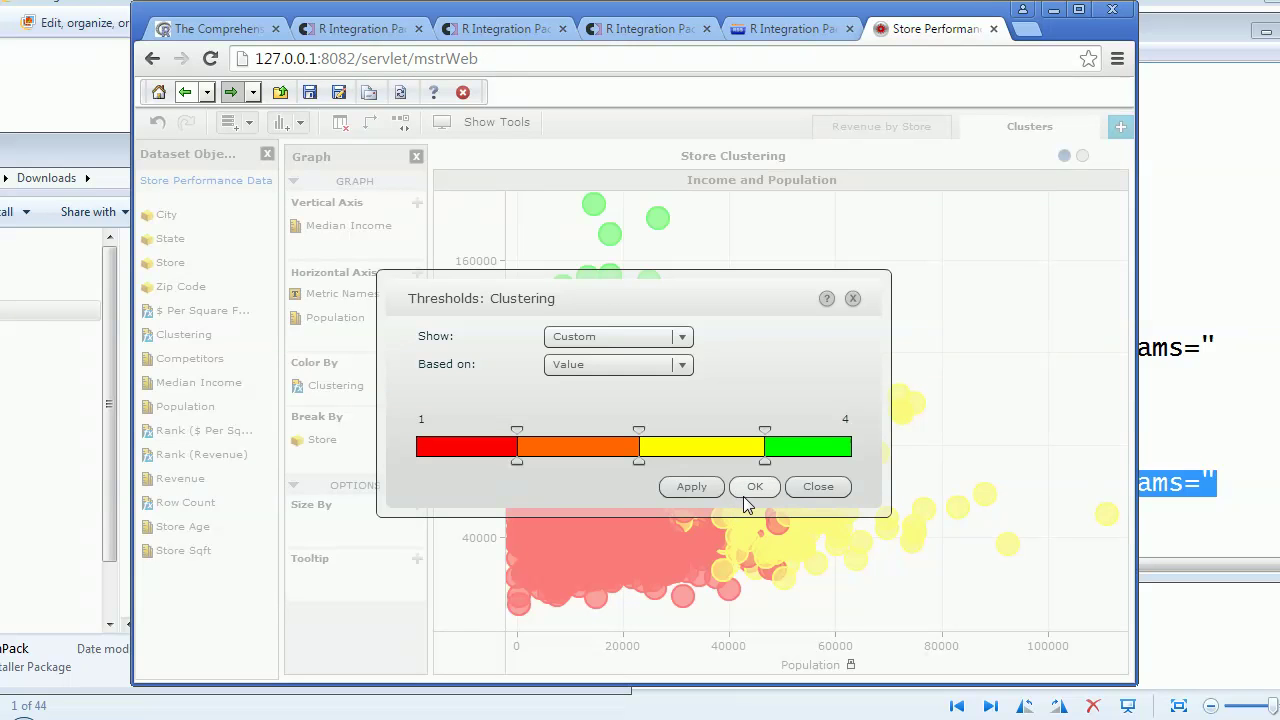
pyautogui.click(745, 494)
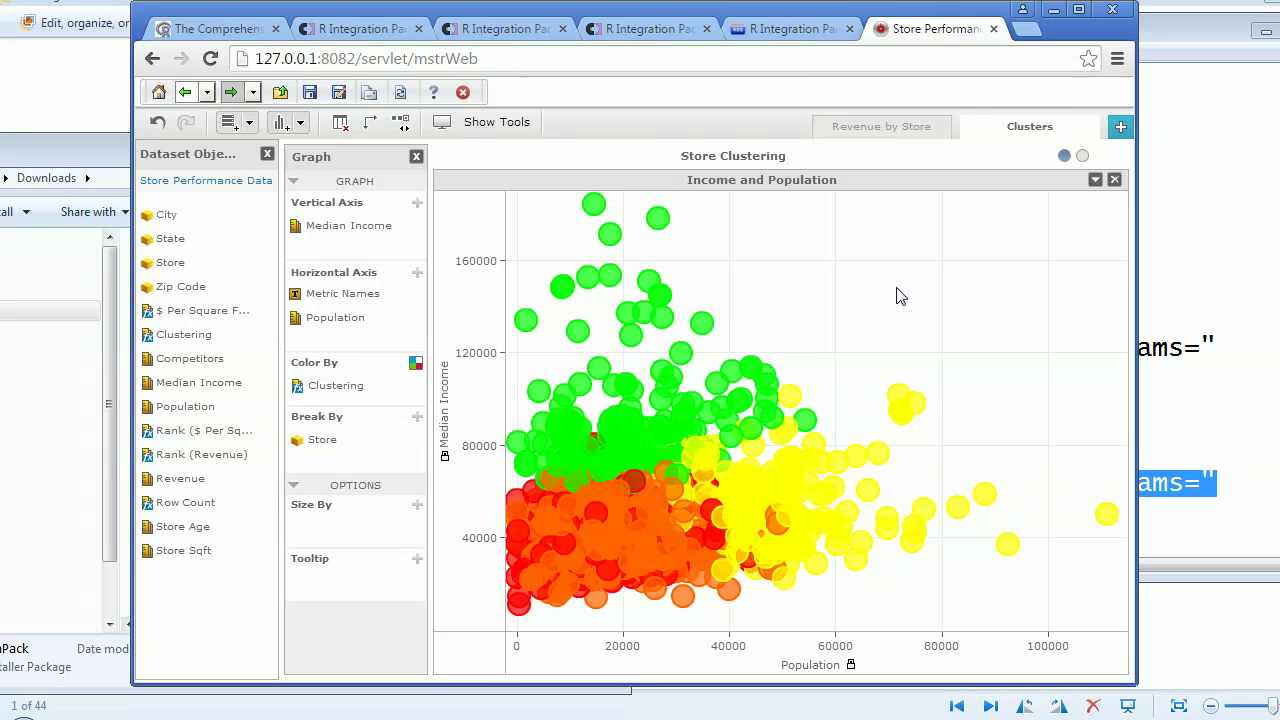
# Switch to the untitled Notepad notes listing the CRAN and codeplex links and the MicroStrategyR commands.
pyautogui.hotkey('alt', 'Tab')
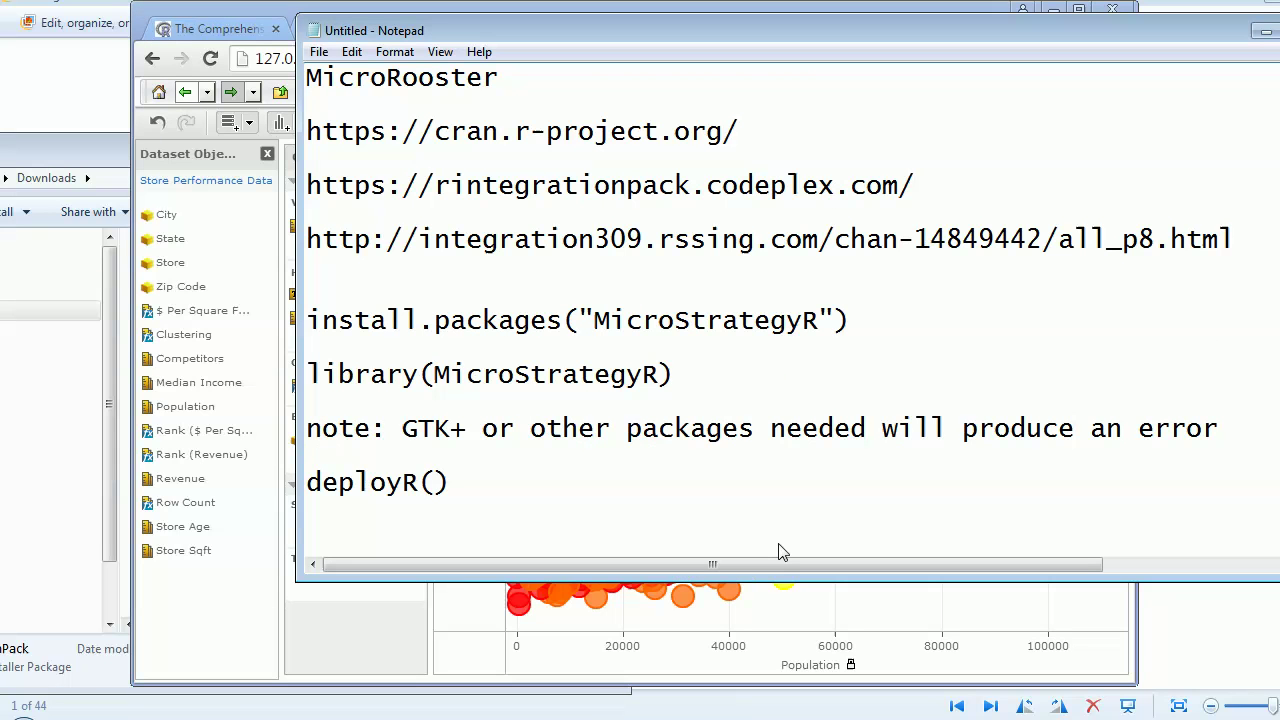